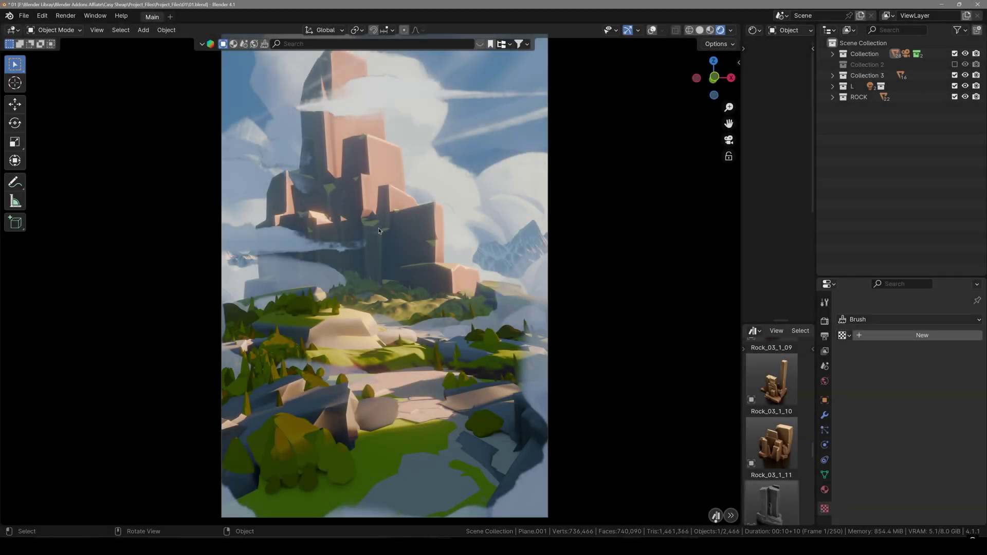
scroll(400, 241, "down", 6)
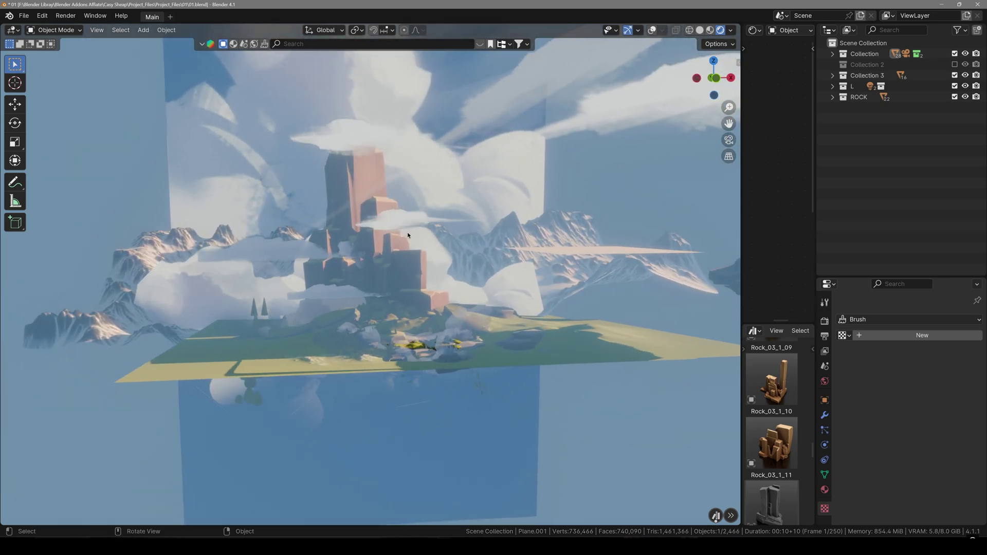
key("KP_0")
key("KP_0")
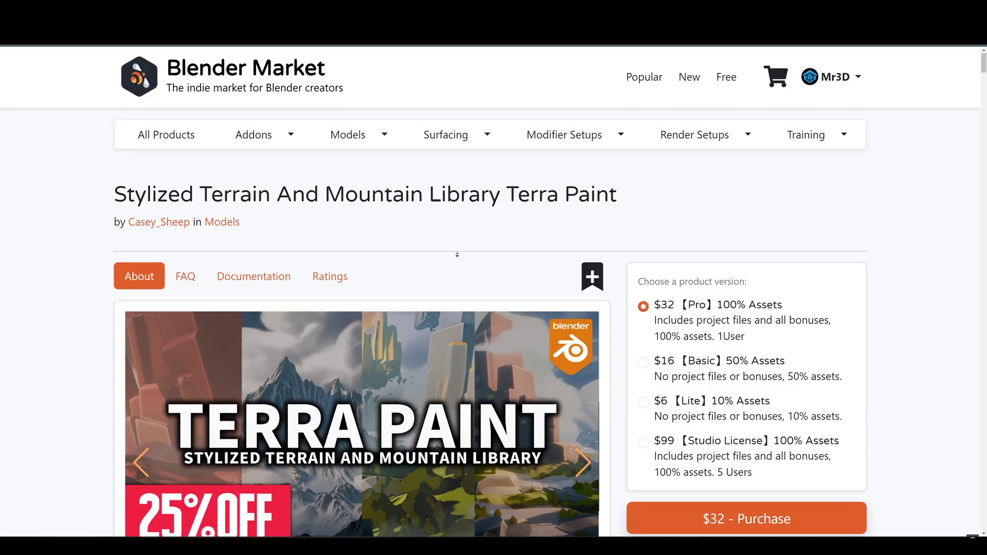
Step: Review the Stylized Terrain And Mountain Library Terra Paint product page, from its asset previews down to the forest generator and version differences
scroll(453, 281, "down", 5)
scroll(453, 281, "down", 1)
scroll(394, 230, "up", 3)
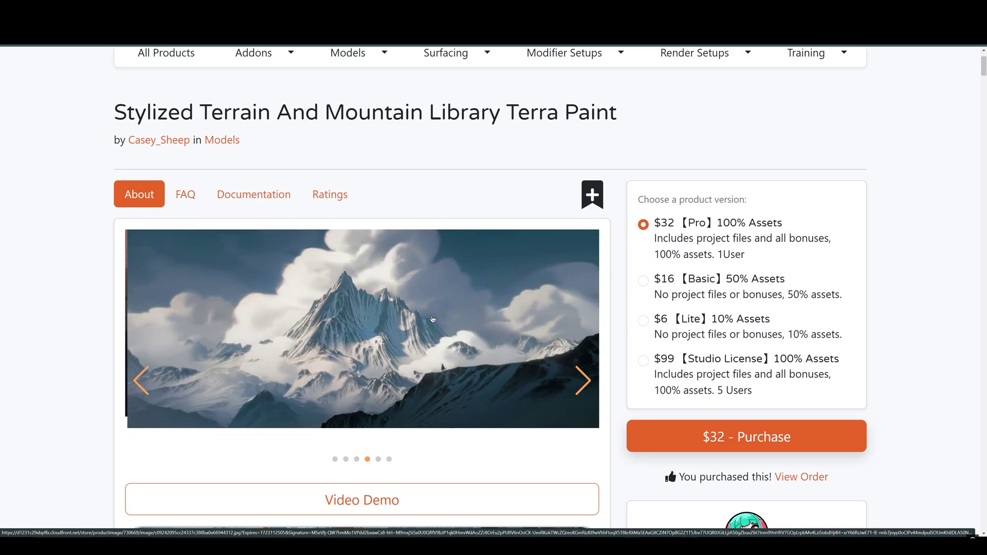
scroll(308, 318, "down", 6)
scroll(308, 317, "down", 11)
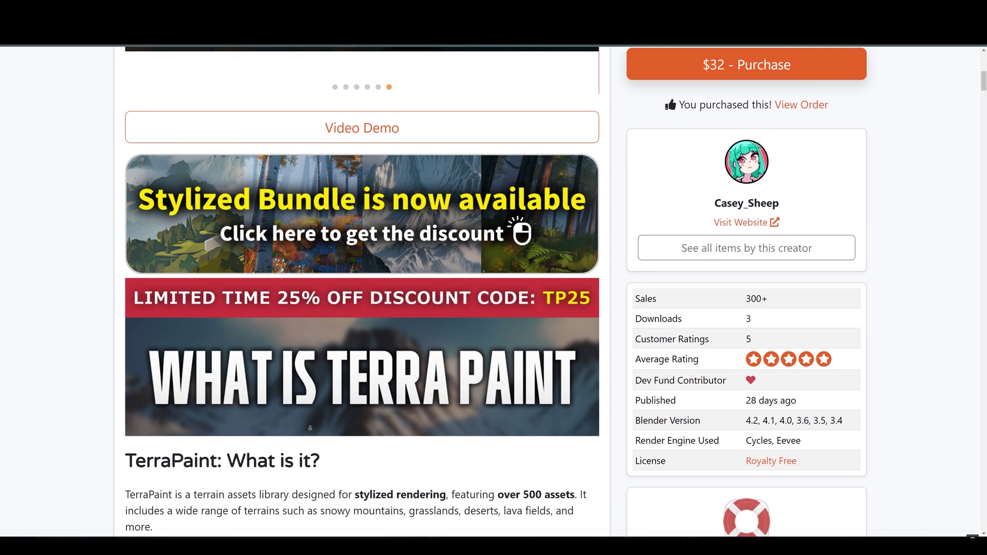
scroll(316, 380, "down", 12)
scroll(312, 401, "down", 16)
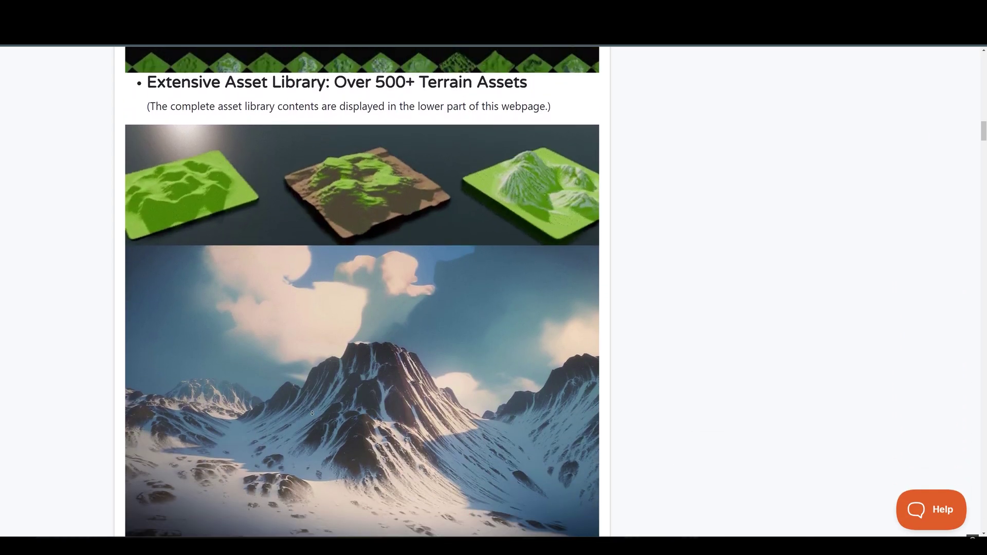
scroll(313, 409, "down", 15)
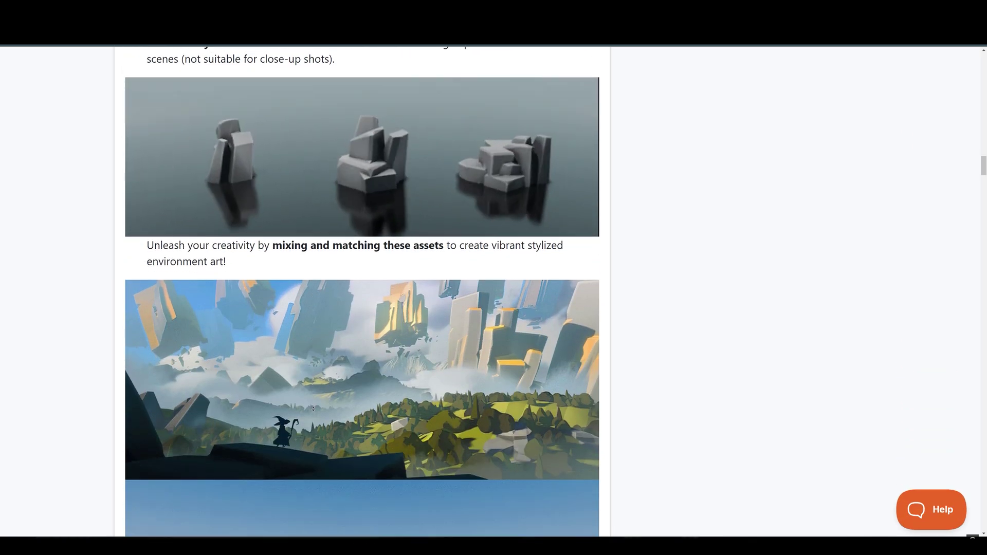
scroll(313, 409, "down", 15)
scroll(305, 433, "down", 5)
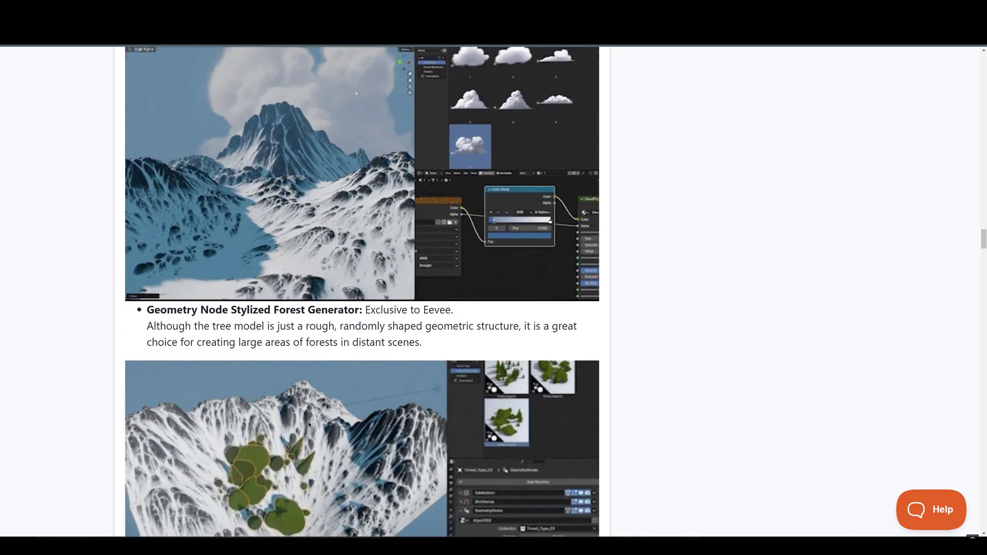
scroll(668, 224, "up", 2)
scroll(669, 224, "down", 6)
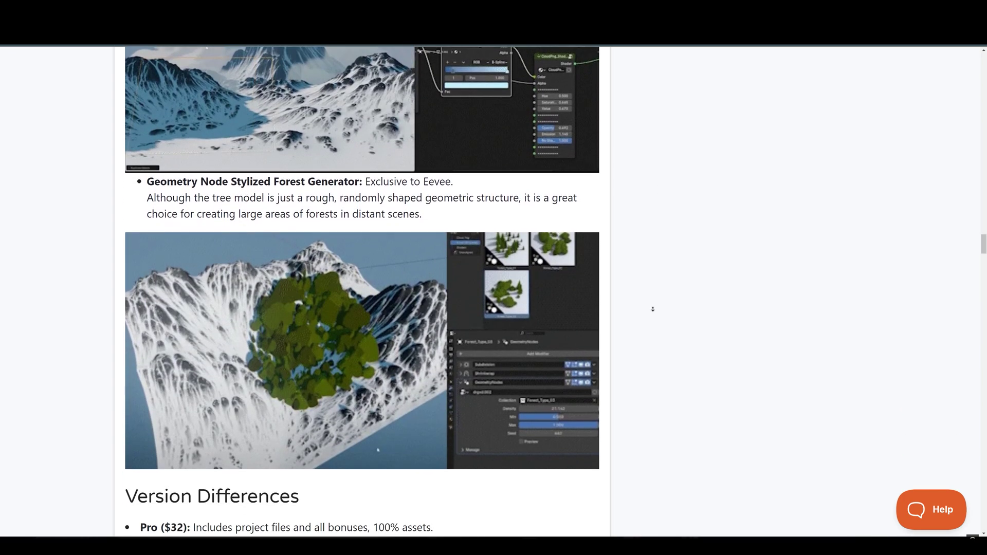
scroll(662, 266, "down", 9)
scroll(706, 99, "up", 6)
scroll(705, 98, "up", 15)
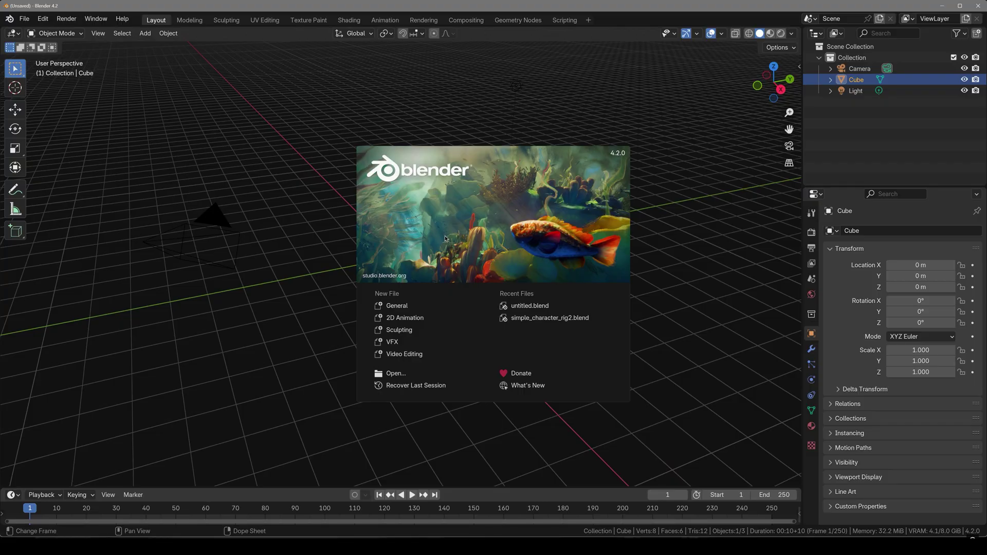
Step: Dismiss the splash screen and open the file path settings in the preferences
left_click(445, 239)
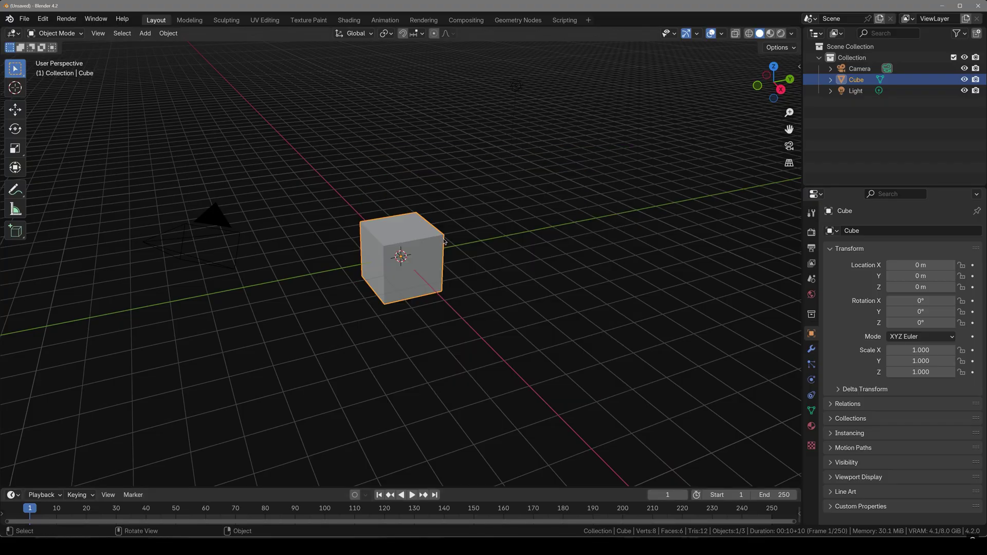
left_click(44, 19)
left_click(76, 166)
left_click(51, 242)
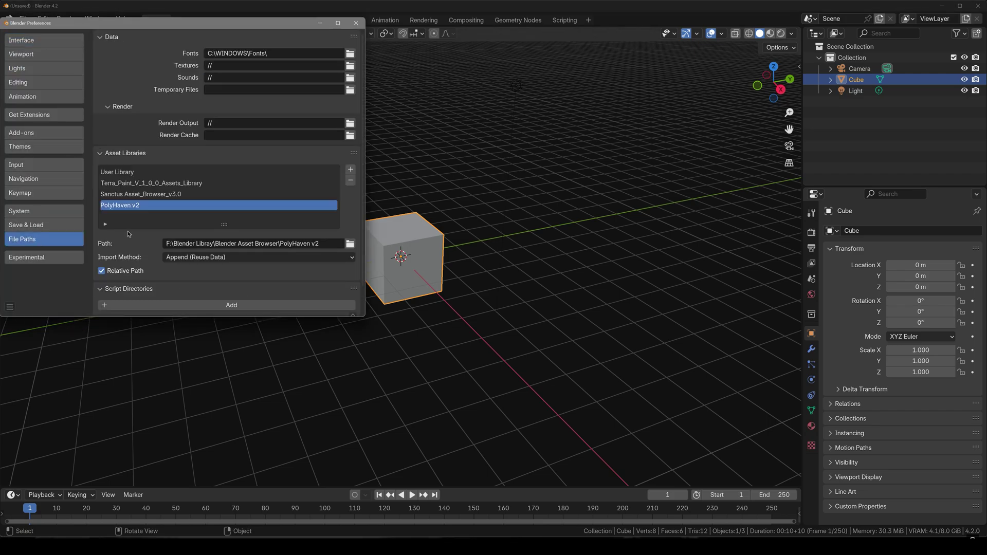
Step: Check the Terra_Paint_V_1_0_0_Assets_Library entry among the asset libraries, then save and close the preferences
left_click(351, 169)
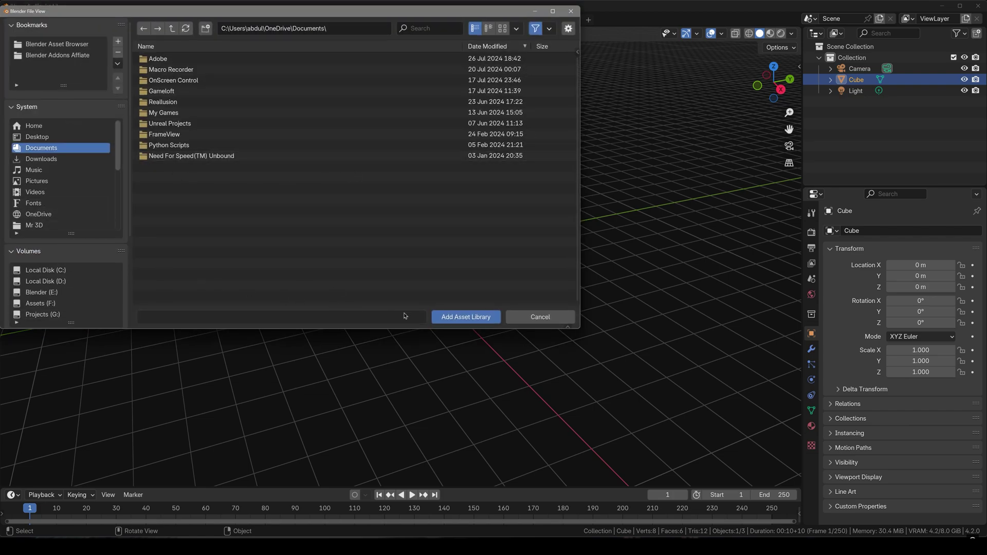
left_click(540, 317)
left_click(113, 184)
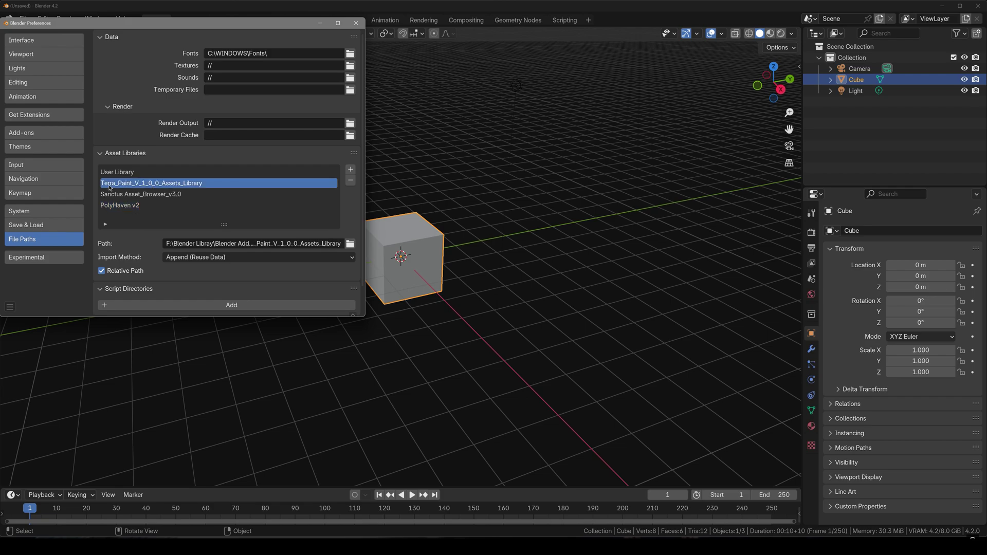
left_click(9, 310)
left_click(32, 273)
left_click(355, 24)
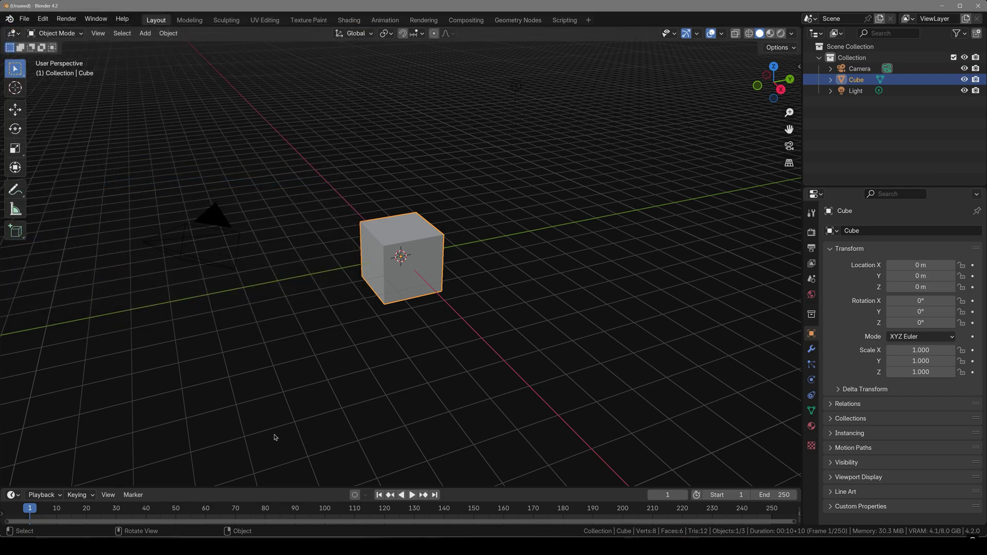
Step: Turn the timeline into an enlarged Asset Browser showing Terra_Paint_V_1_0_0_Assets_Library
left_click_drag(276, 488, 287, 320)
left_click(12, 326)
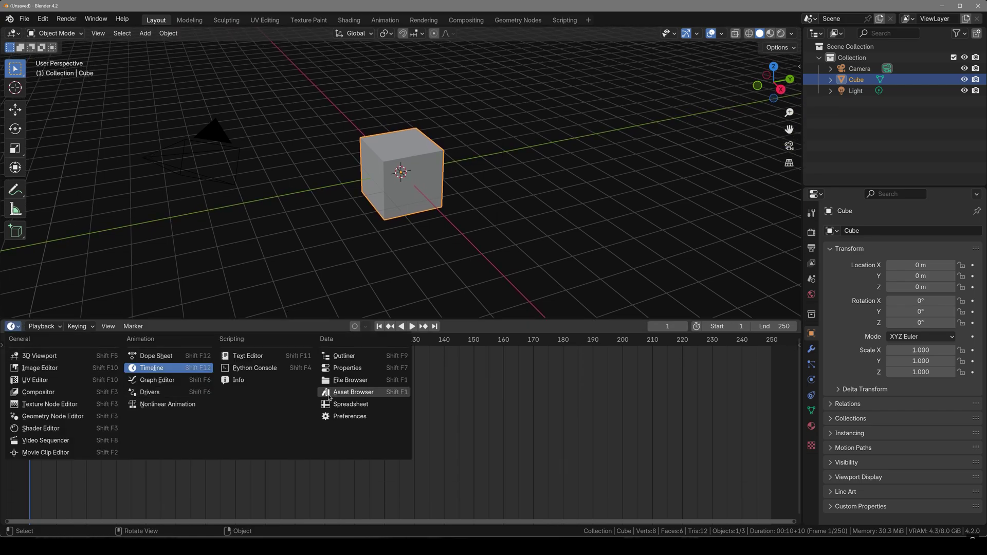
left_click(332, 394)
left_click(29, 346)
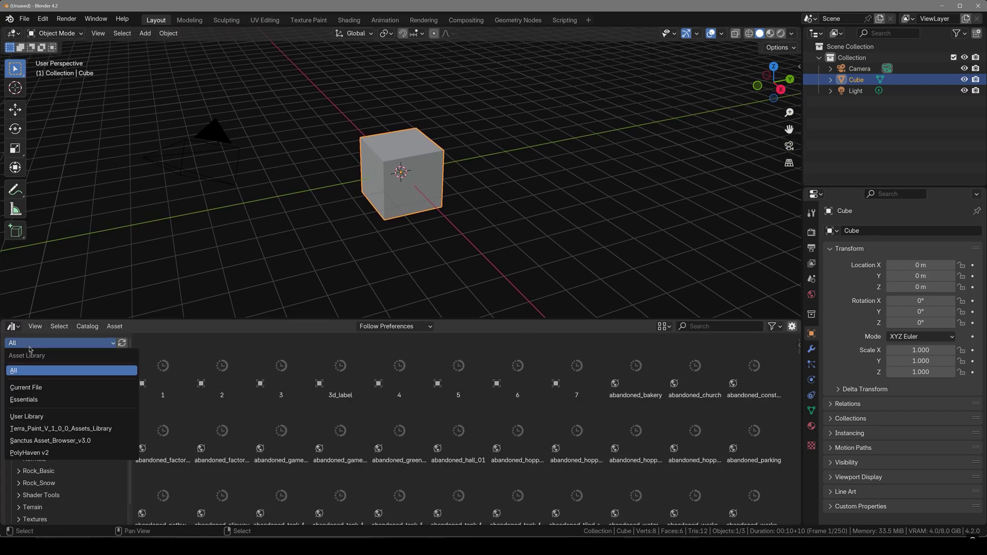
left_click(42, 435)
left_click_drag(303, 321, 303, 268)
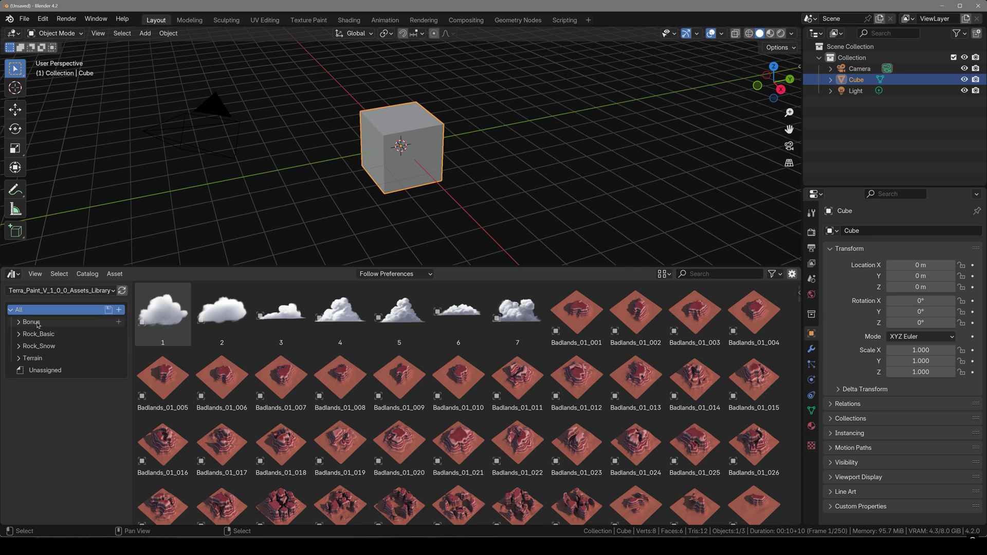
Step: Browse the assets in the Bonus and Rock_Basic catalogs
left_click(56, 323)
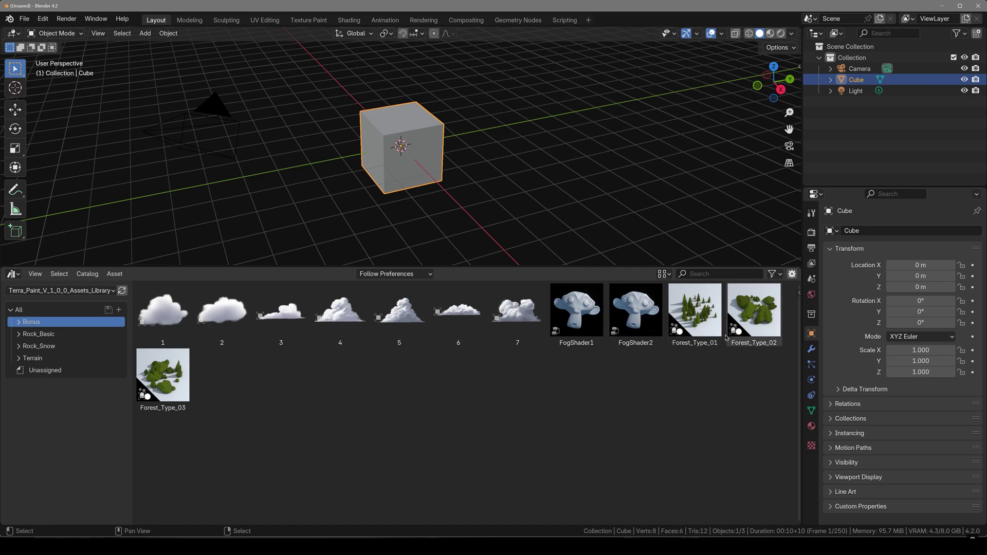
left_click(34, 335)
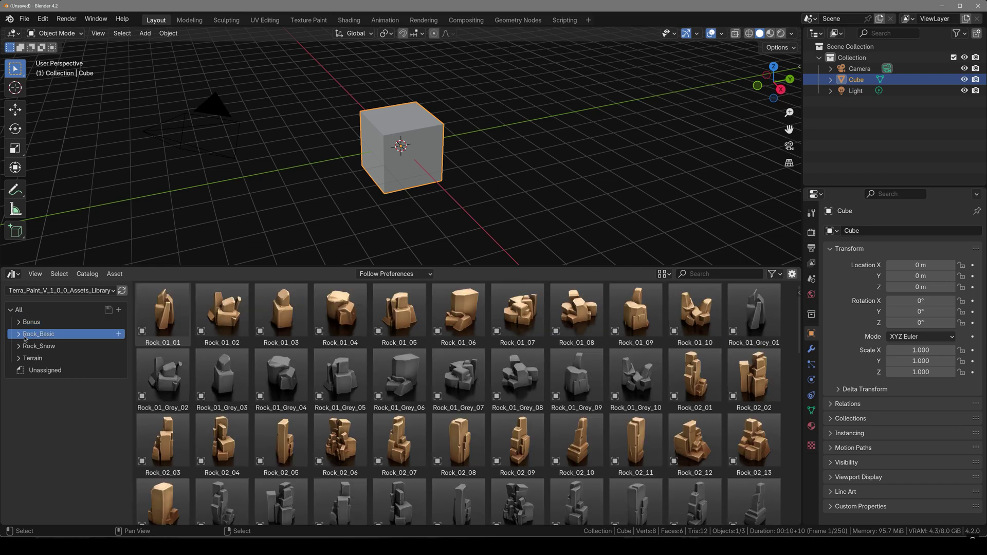
scroll(242, 398, "down", 15)
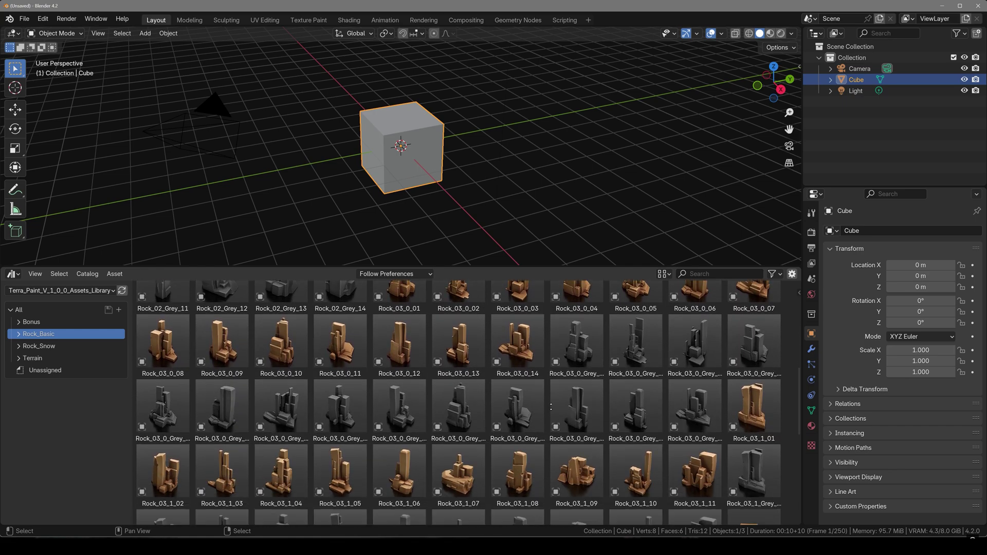
scroll(600, 392, "up", 10)
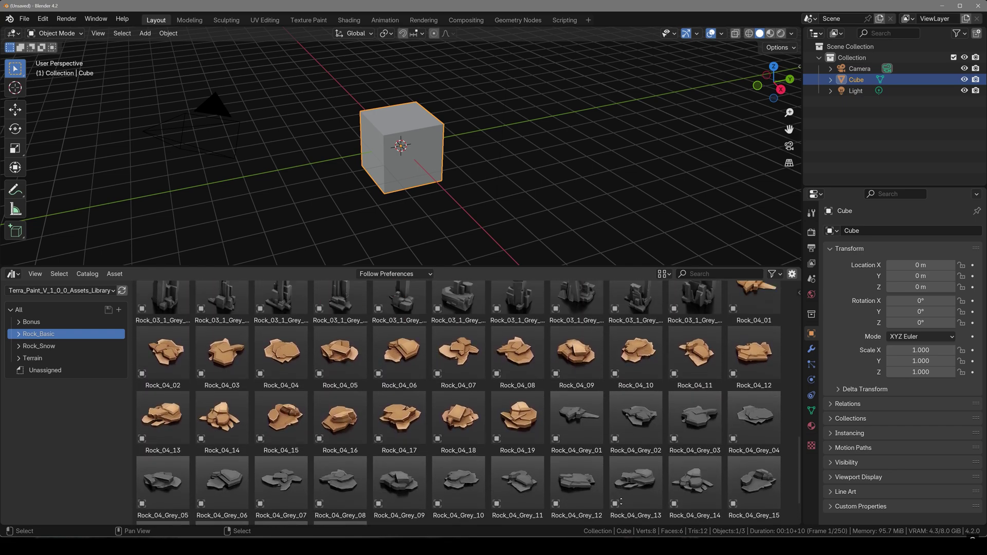
scroll(663, 398, "up", 3)
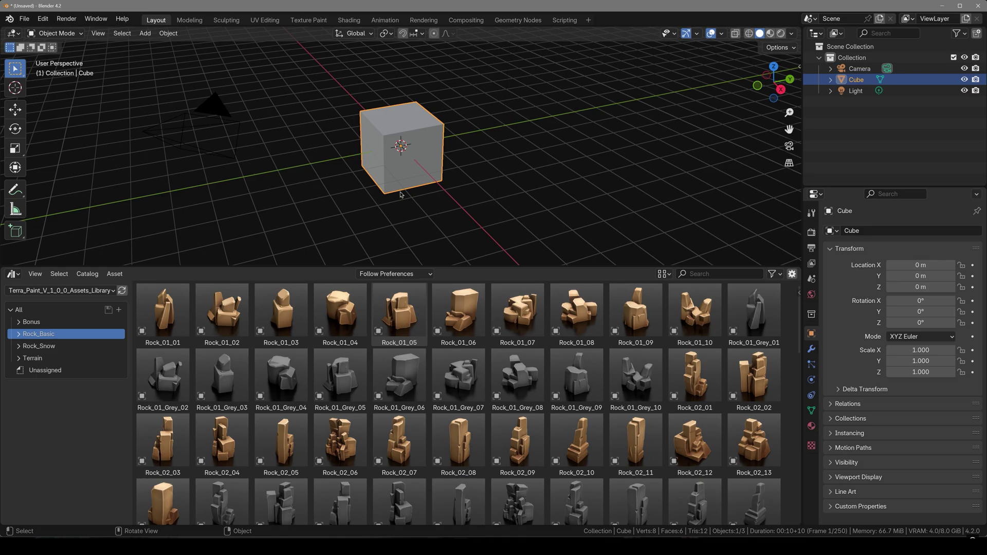
Step: Delete the default cube and place the Rock_01_Grey_08 asset near the world origin
key("Delete")
middle_click_drag(387, 196, 396, 186)
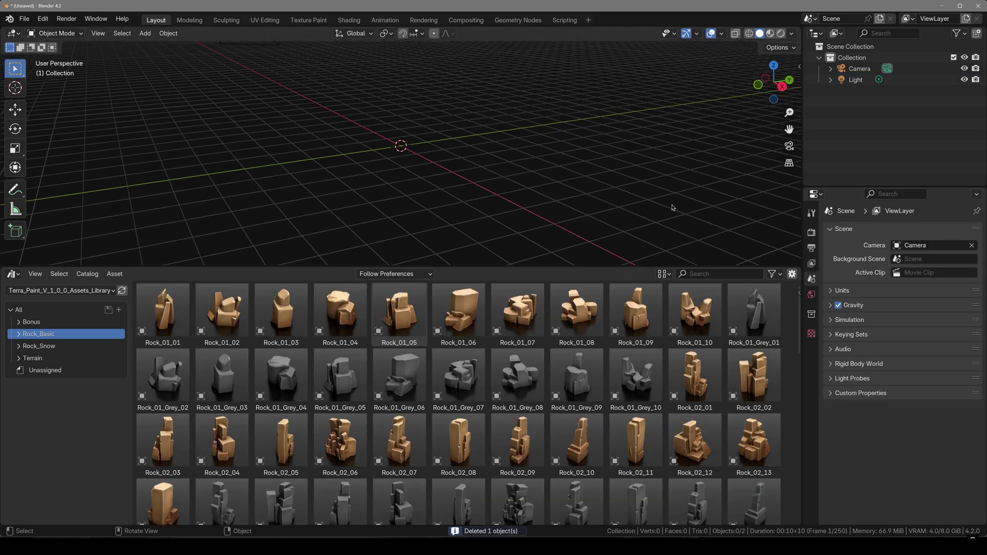
middle_click_drag(483, 151, 485, 174, "shift")
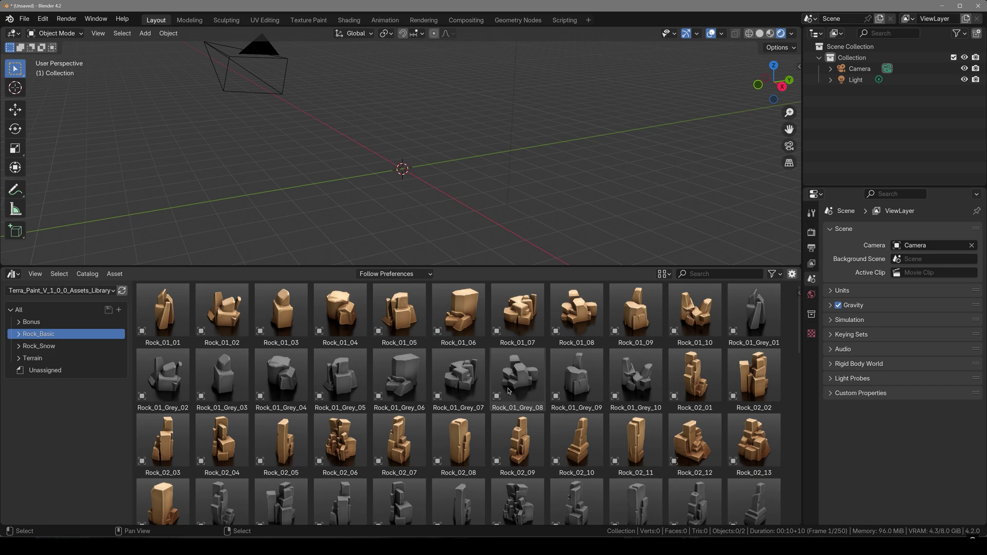
left_click_drag(509, 391, 406, 170)
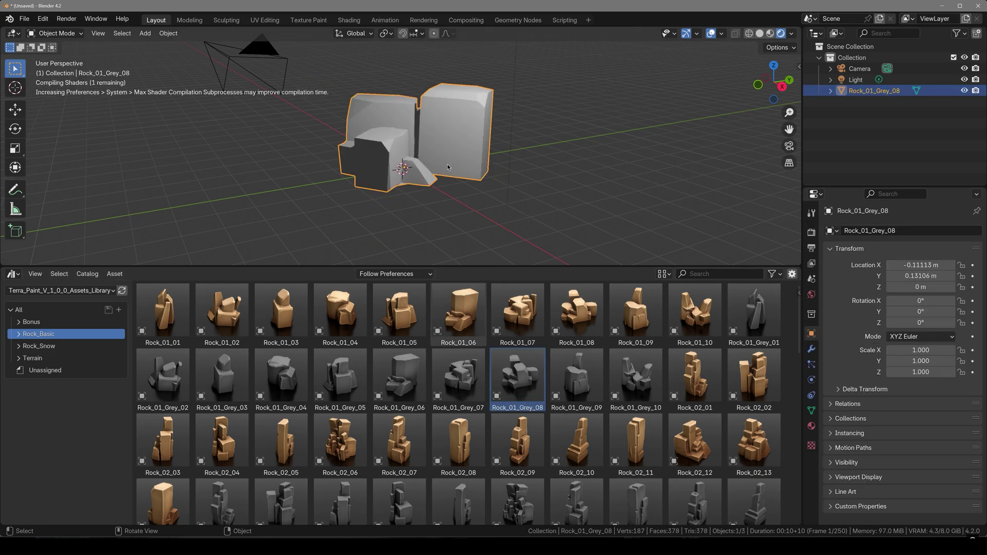
mouse_move(447, 167)
middle_mouse_down()
mouse_move(408, 181)
mouse_move(353, 156)
mouse_move(426, 161)
middle_mouse_up()
scroll(435, 179, "up", 3)
scroll(444, 211, "down", 3)
Step: Add the flat rocks Rock_04_Grey_01 and Rock_04_Grey_02 around the base of the first rock
scroll(506, 437, "down", 5)
scroll(504, 396, "down", 10)
left_click_drag(573, 425, 447, 177)
middle_click_drag(447, 177, 560, 221)
left_click_drag(636, 431, 277, 176)
left_click(405, 197)
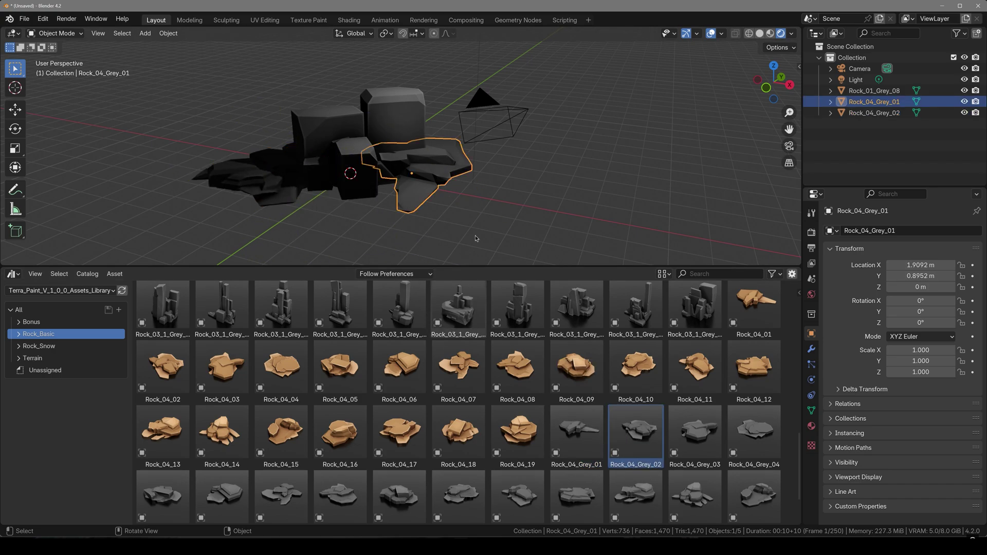
Step: Extend the rock cluster with two copies of Rock_04_Grey_14 and one Rock_04_Grey_15
middle_click_drag(481, 238, 422, 214)
left_click_drag(695, 494, 334, 188)
middle_click_drag(334, 187, 381, 189)
scroll(411, 192, "down", 3)
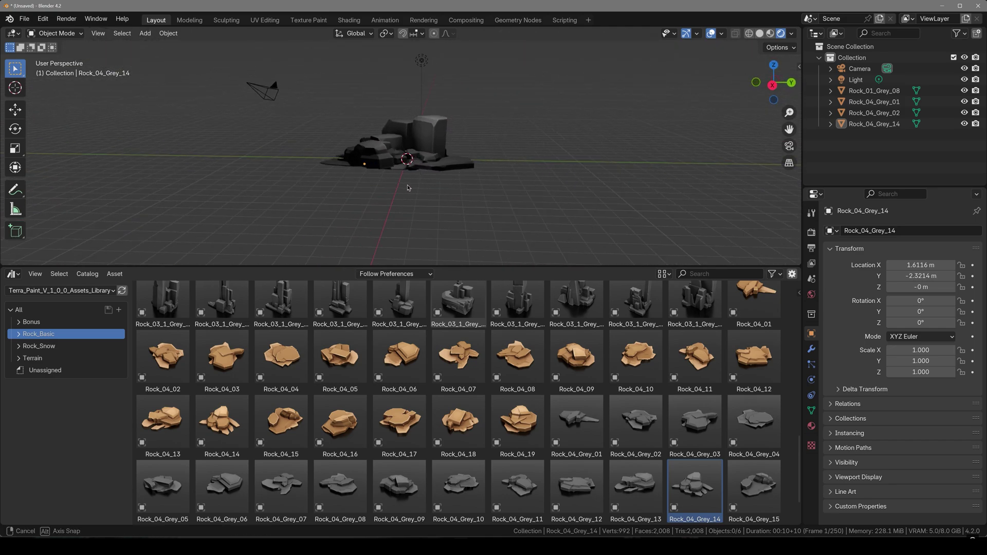
left_click_drag(765, 504, 490, 217)
left_click_drag(695, 485, 379, 173)
left_click(440, 194)
Step: Move one of the flat grey rocks horizontally within the cluster, keeping its height locked
scroll(322, 181, "up", 5)
middle_click_drag(322, 180, 339, 236)
left_click(360, 166)
key("g")
key("shift+z")
left_click(358, 188)
Step: Place Rock_04_Grey_09 beside the rock cluster and scale it up to about 1.458
middle_click_drag(478, 226, 431, 145)
left_click(431, 145)
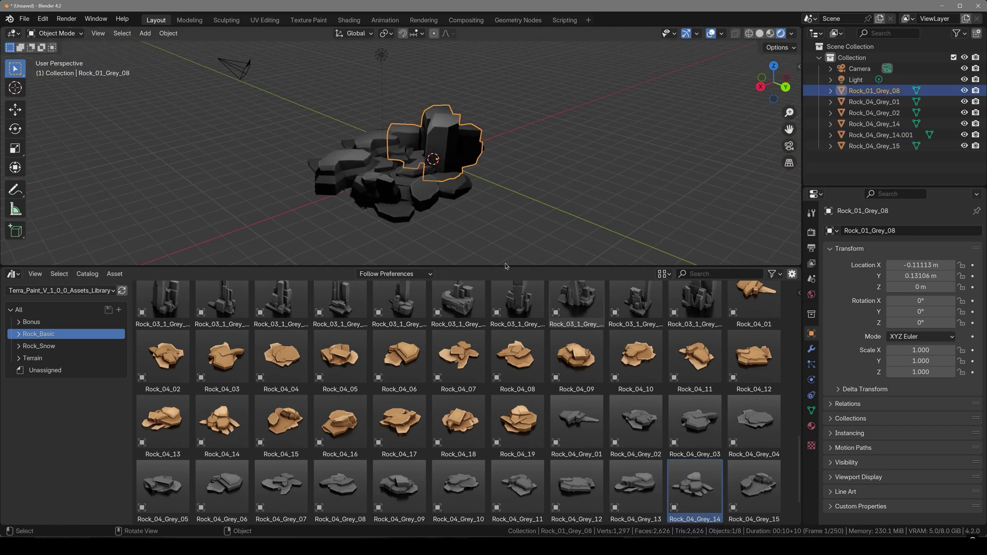
scroll(507, 286, "down", 2)
left_click_drag(379, 428, 484, 179)
key("s")
left_click(504, 194)
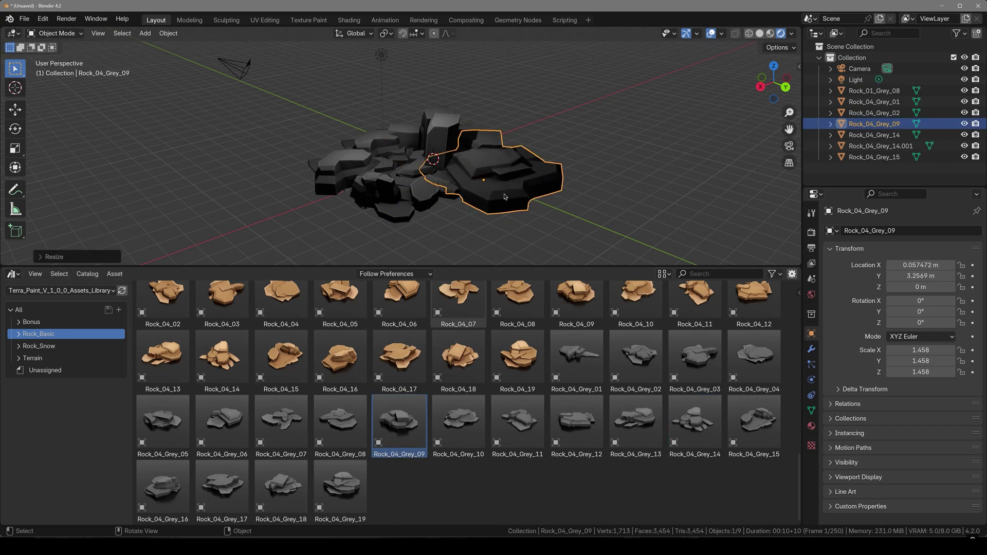
Step: Lower Rock_04_Grey_09 along the Z axis to about -0.27 m
key("g")
key("z")
left_click(504, 199)
Step: Place the brown Rock_03_0_02 tower on the rock cluster and lower it along Z to about 0.32 m
scroll(515, 360, "up", 11)
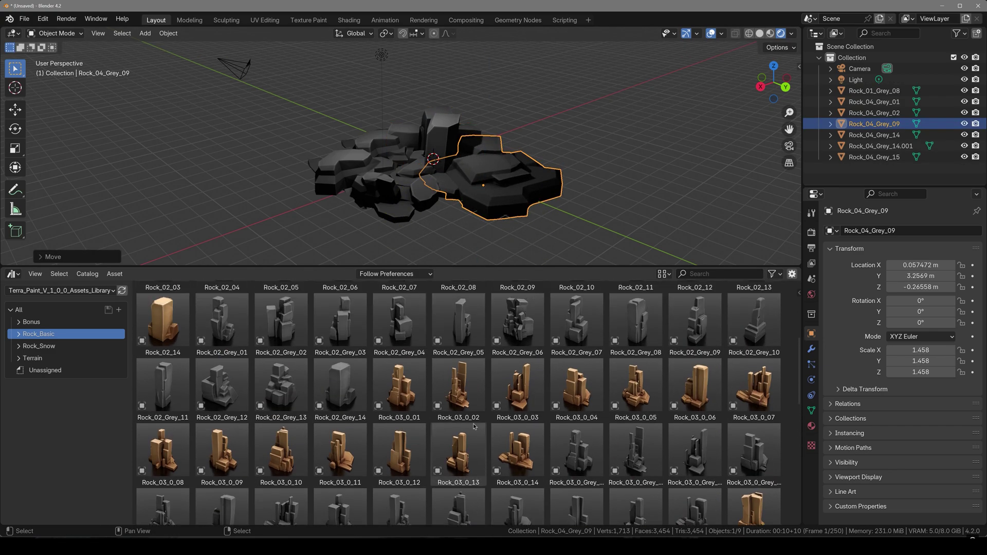
left_click_drag(458, 386, 442, 109)
middle_click_drag(445, 175, 496, 167)
key("g")
key("z")
left_click(499, 234)
left_click(571, 205)
Step: Scale the Rock_03_0_02 tower up to about 1.839
left_click(471, 105)
key("s")
left_click(557, 171)
left_click(556, 171)
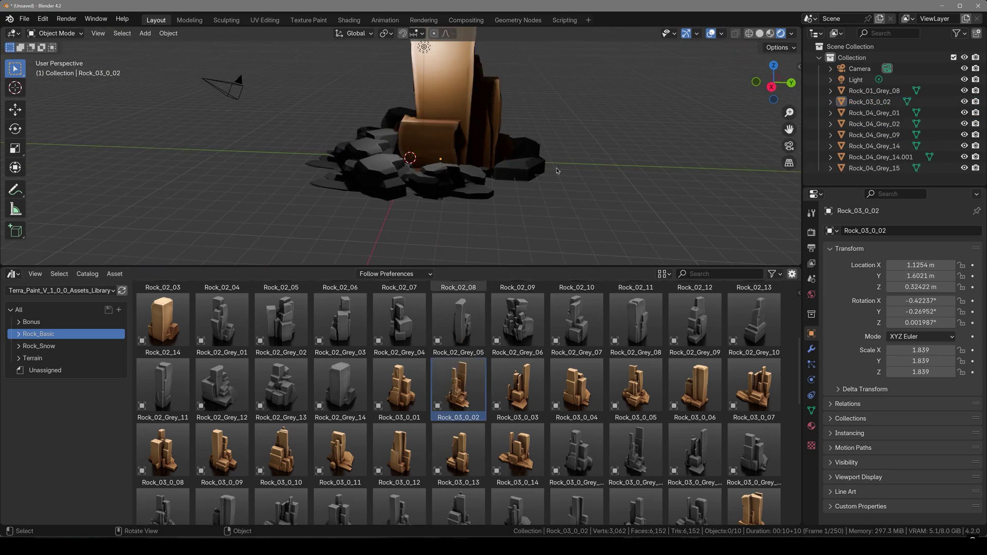
Step: Browse the snow-covered rock assets in the Rock_Snow catalog
middle_click_drag(556, 170, 513, 167)
scroll(398, 170, "down", 7)
scroll(400, 164, "up", 2)
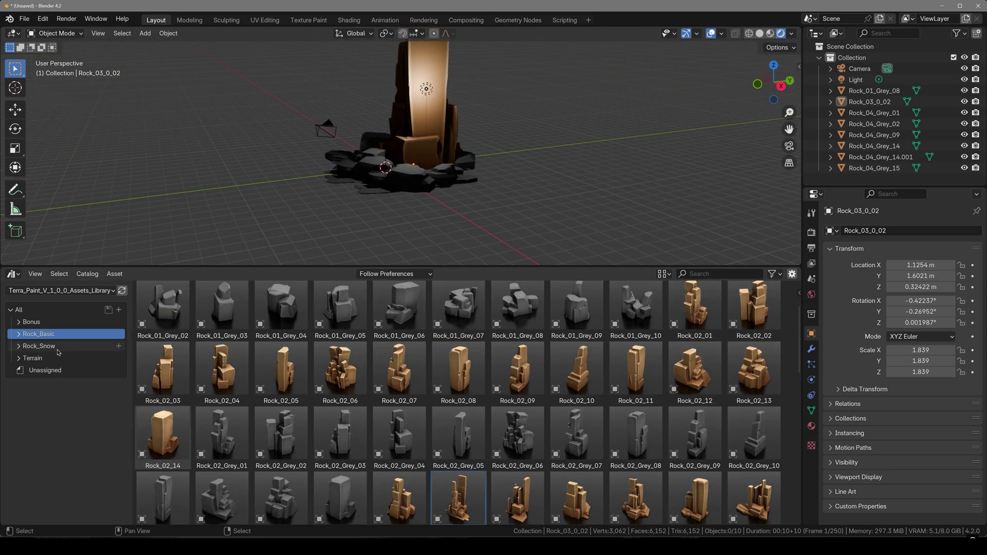
left_click(55, 348)
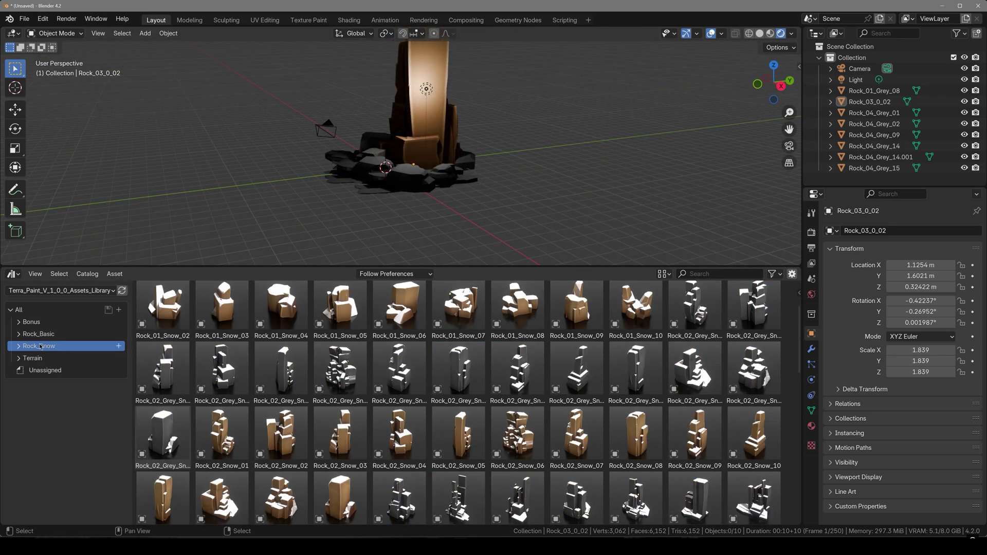
scroll(457, 437, "down", 8)
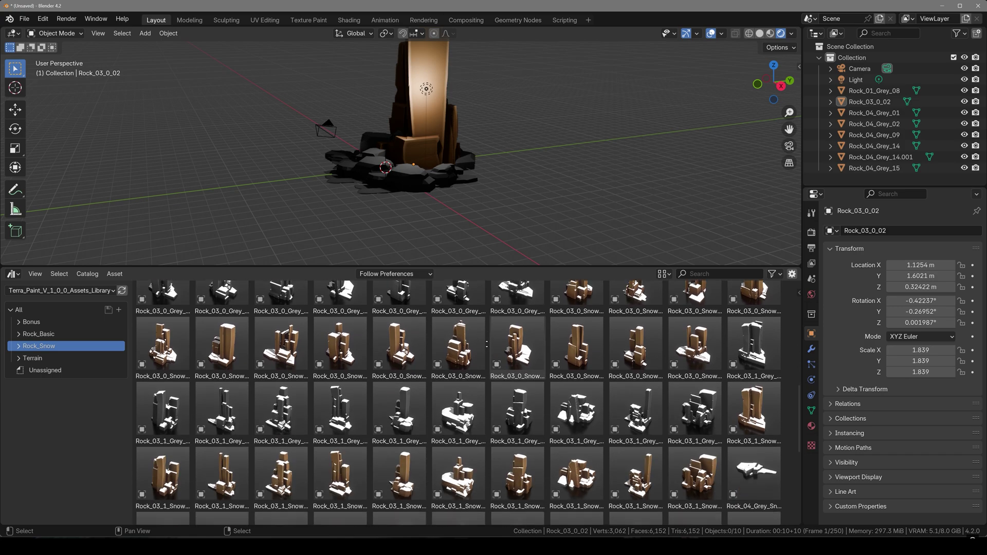
scroll(487, 337, "down", 5)
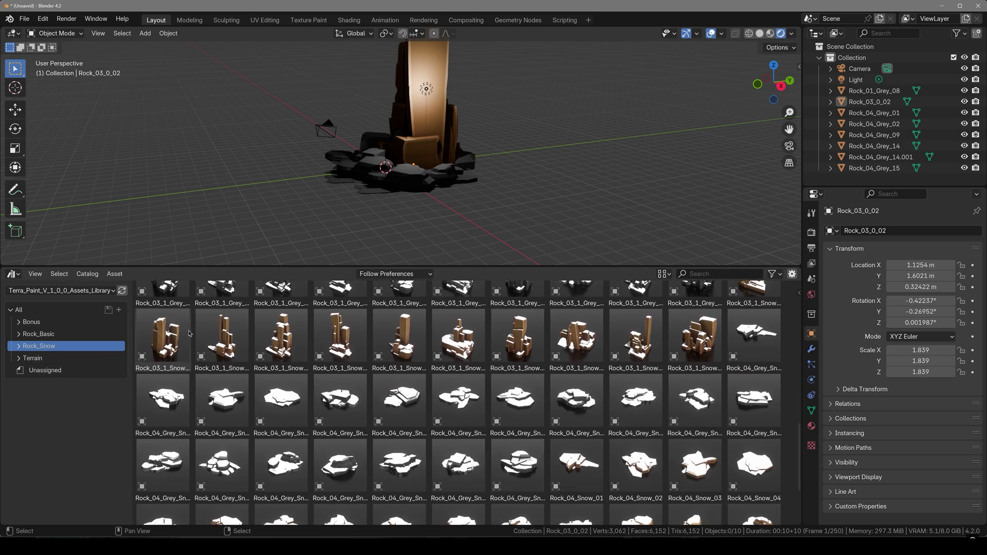
Step: Browse the Terrain catalog through its Badlands, Desert, Grassland, Lava, SandMountain, Snowfield, SnowMountain and Wasteland assets
left_click(72, 358)
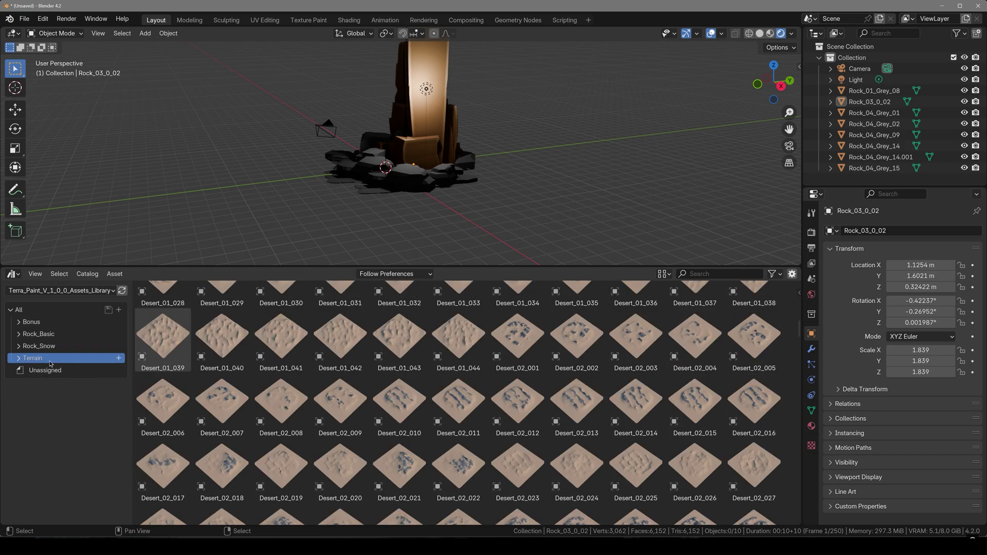
scroll(462, 401, "up", 10)
scroll(565, 435, "down", 15)
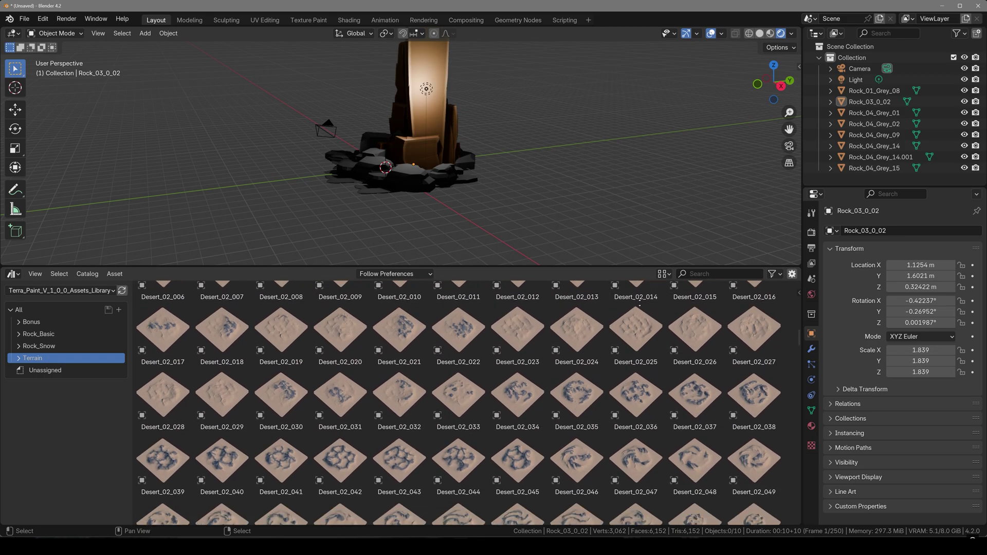
scroll(443, 413, "up", 15)
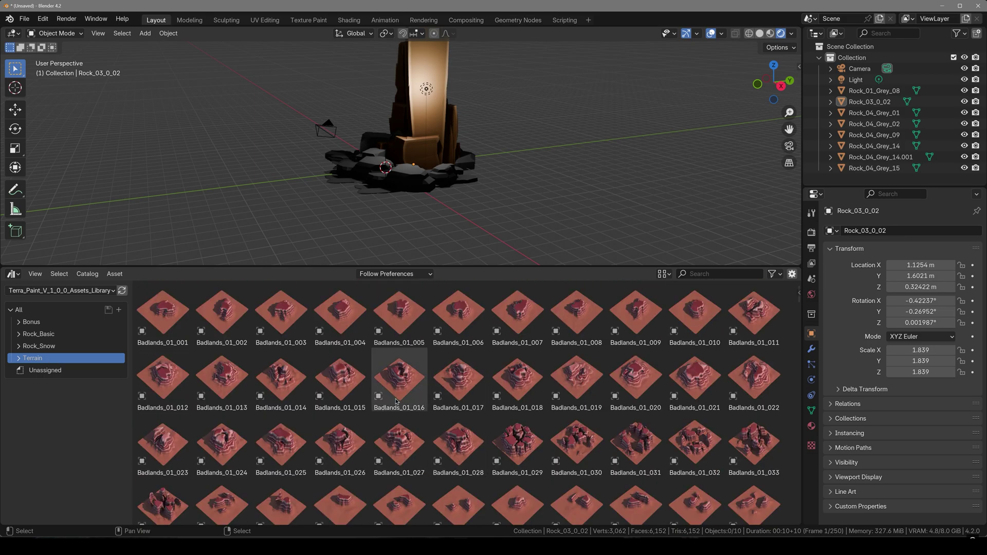
scroll(427, 386, "down", 5)
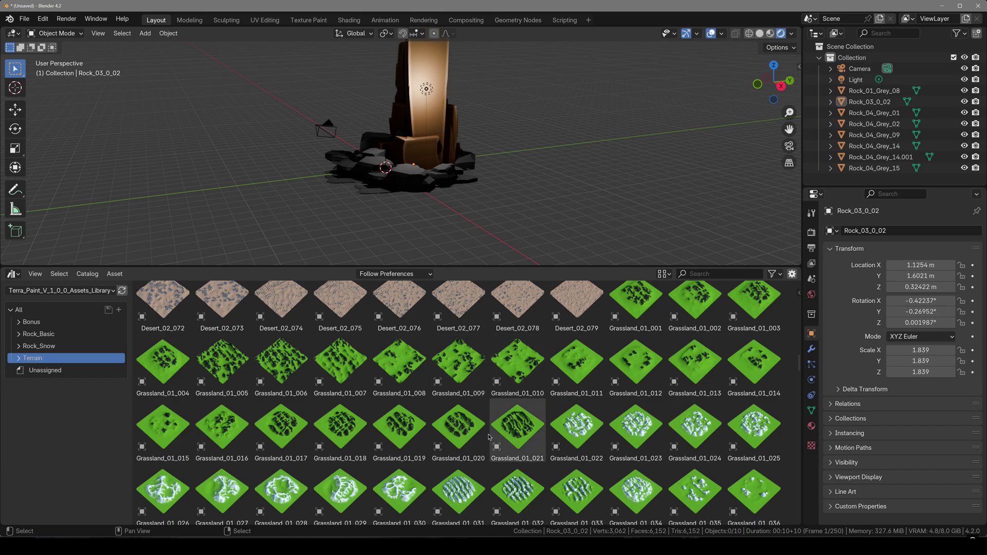
scroll(488, 449, "down", 8)
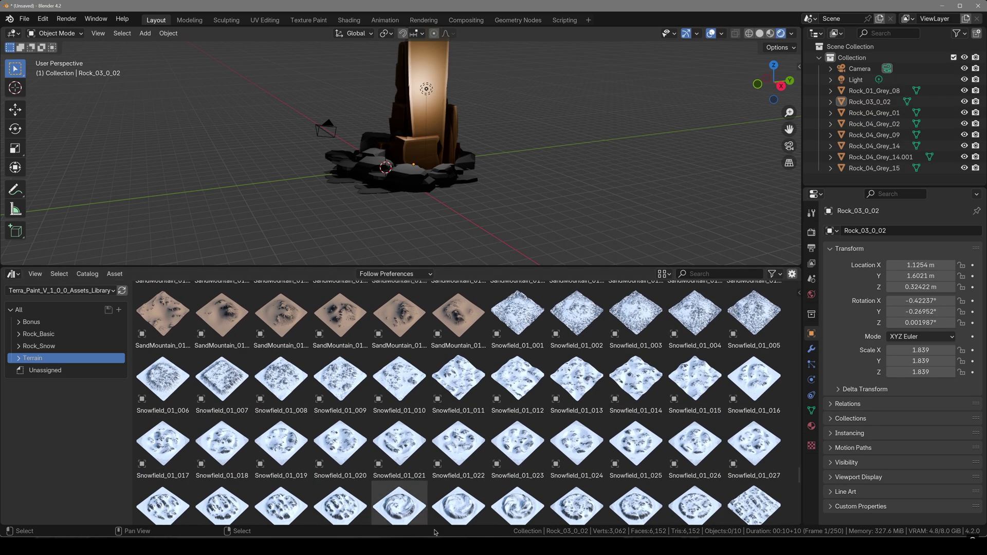
scroll(443, 486, "down", 6)
scroll(463, 471, "down", 7)
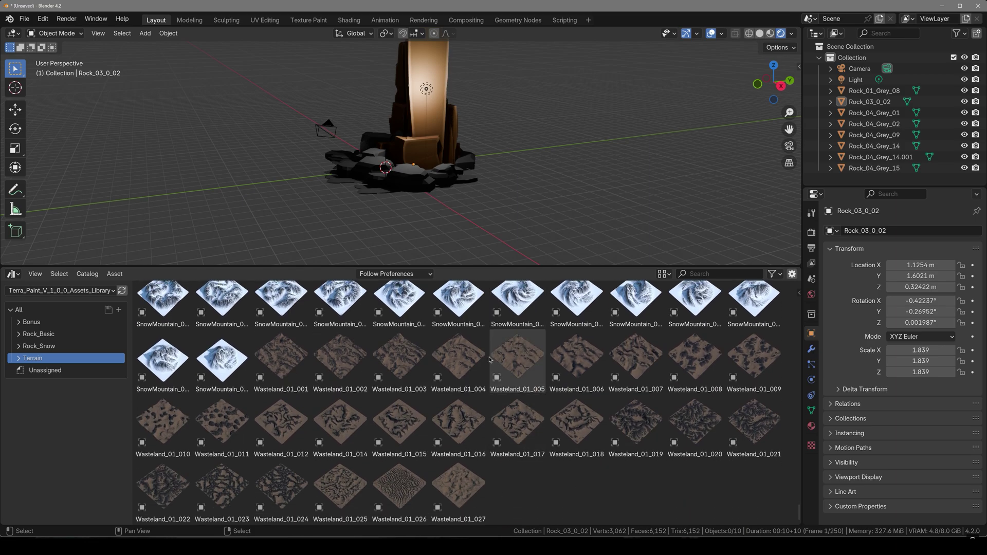
scroll(489, 359, "up", 15)
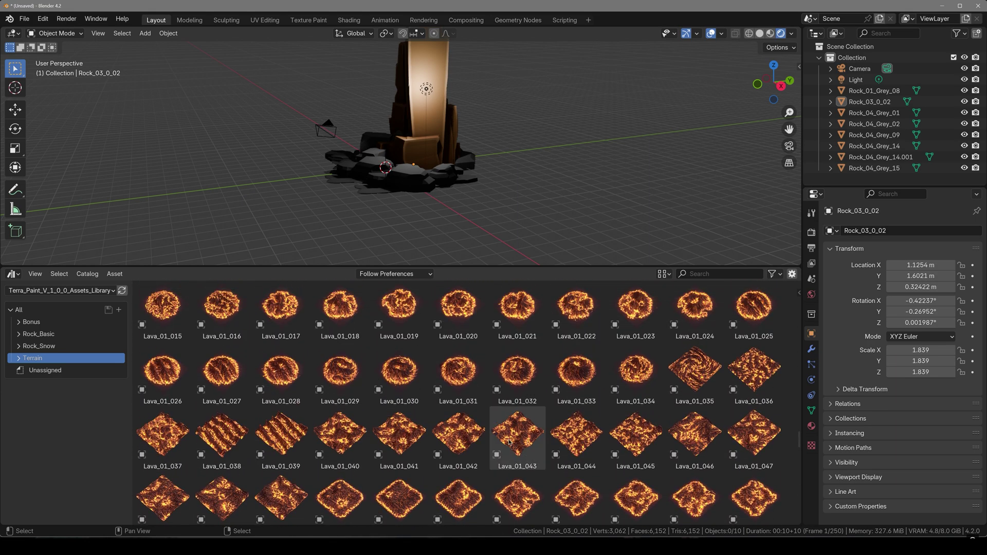
scroll(490, 393, "up", 5)
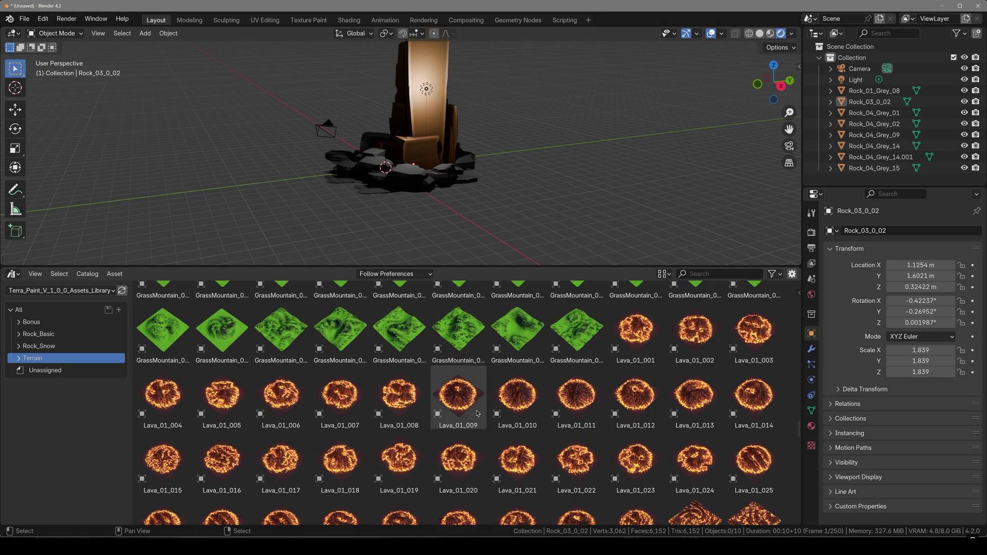
scroll(476, 413, "down", 16)
Step: Move the Light away from the rock tower to about X 8.81 m, Y 7.24 m, Z 8.91 m
middle_click_drag(360, 154, 386, 155)
left_click(429, 90)
key("g")
left_click(509, 62)
scroll(411, 123, "down", 8)
middle_click_drag(381, 117, 410, 132)
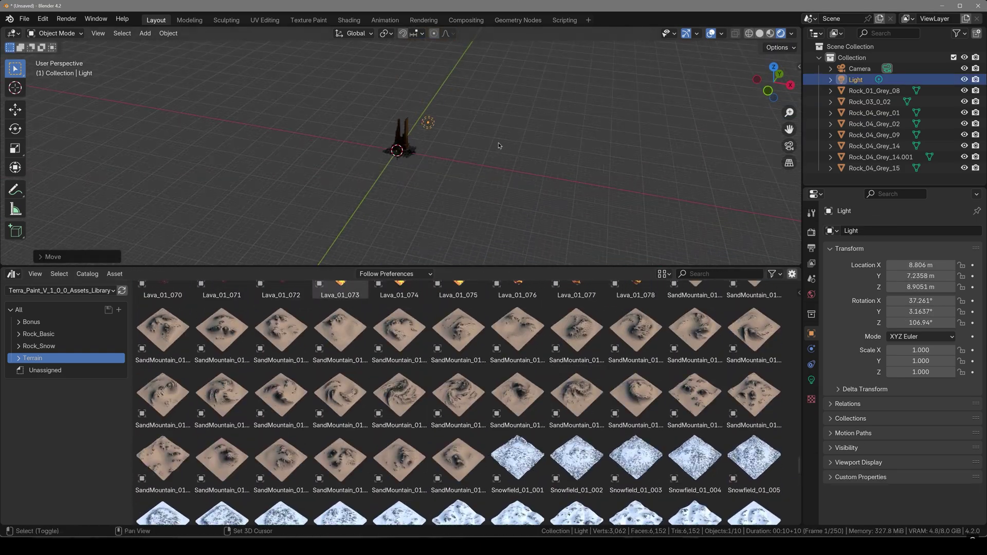
Step: Load the aristea_wreck HDRI from the PolyHaven v2 library as the world background and enlarge the 3D viewport
left_click(61, 290)
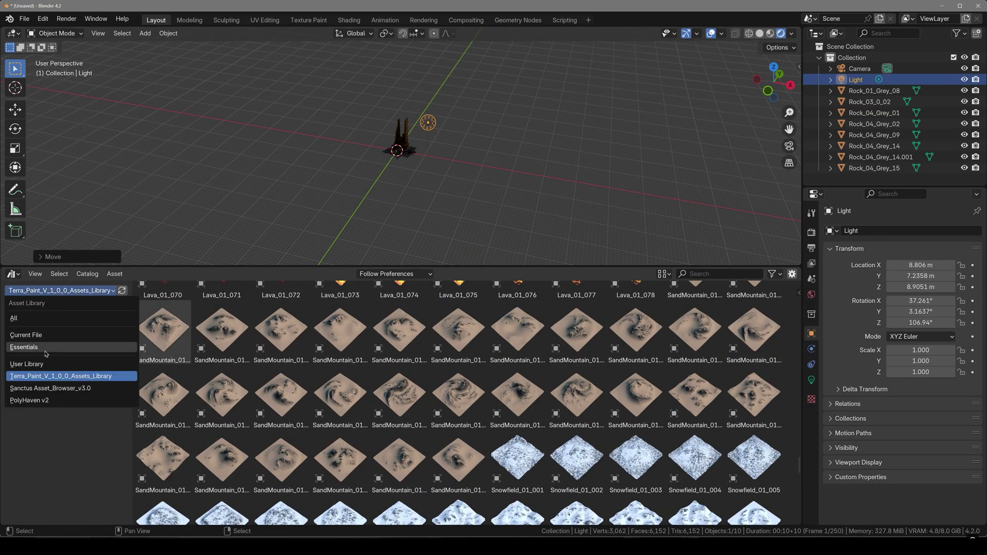
left_click(40, 400)
left_click(52, 321)
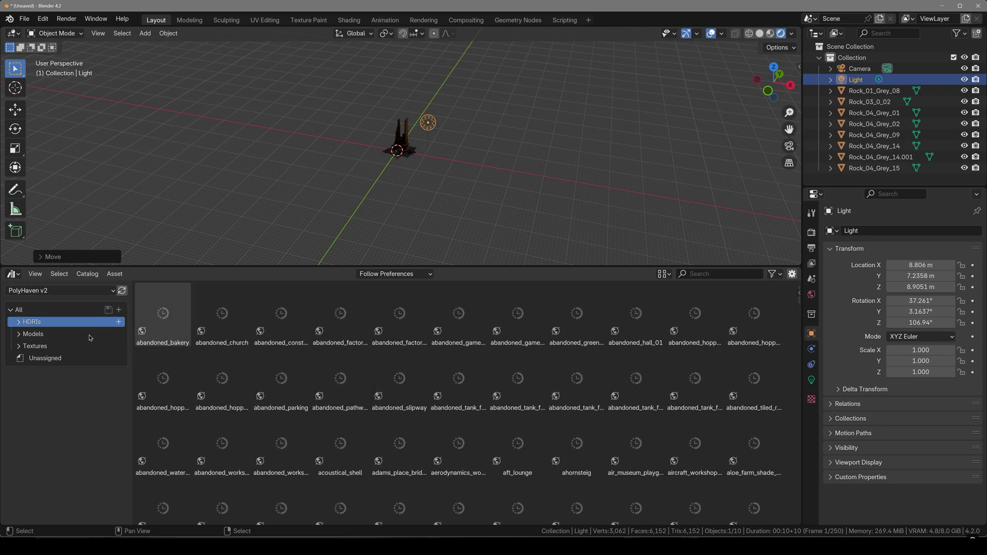
scroll(337, 442, "down", 5)
left_click_drag(338, 440, 324, 150)
scroll(517, 404, "up", 2)
left_click_drag(535, 265, 534, 450)
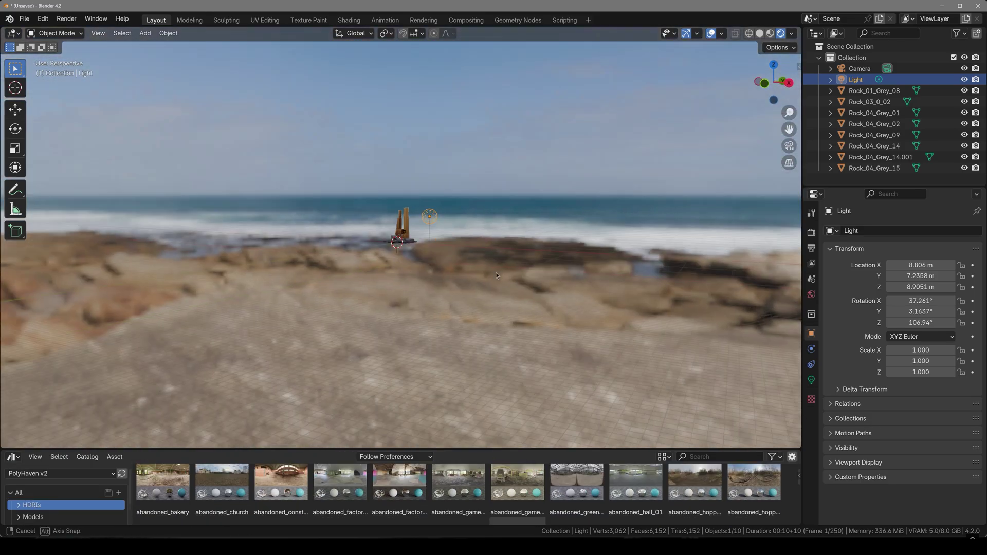
scroll(495, 272, "up", 5)
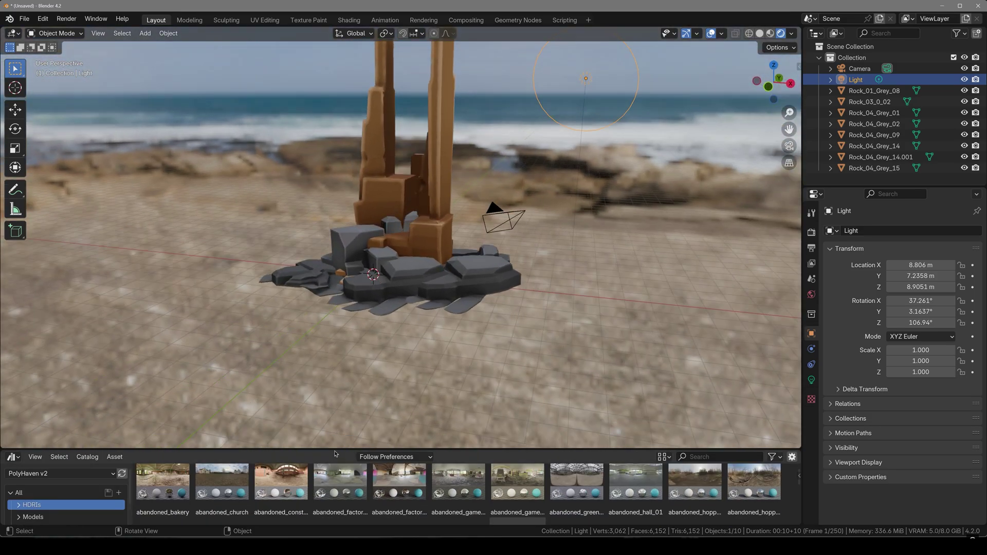
Step: Enlarge the asset browser and show the Terrain catalog of Terra_Paint_V_1_0_0_Assets_Library again
left_click_drag(333, 451, 333, 332)
left_click(82, 355)
left_click(51, 442)
left_click(33, 421)
scroll(246, 463, "down", 20)
middle_click_drag(246, 476, 245, 355)
middle_click_drag(421, 221, 443, 210)
Step: Delete all the rock objects from the scene, keeping only the camera and the light
left_click_drag(506, 103, 371, 242)
key("Delete")
left_click(347, 217)
key("Delete")
Step: Place the SnowMountain_01_029 terrain at the world origin and frame it in the viewport
scroll(469, 391, "down", 2)
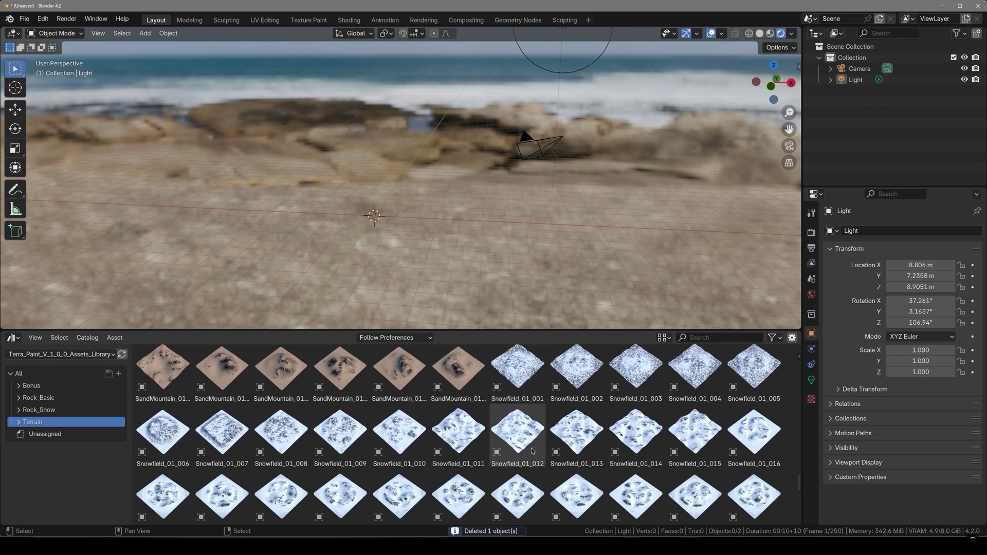
scroll(531, 458, "down", 15)
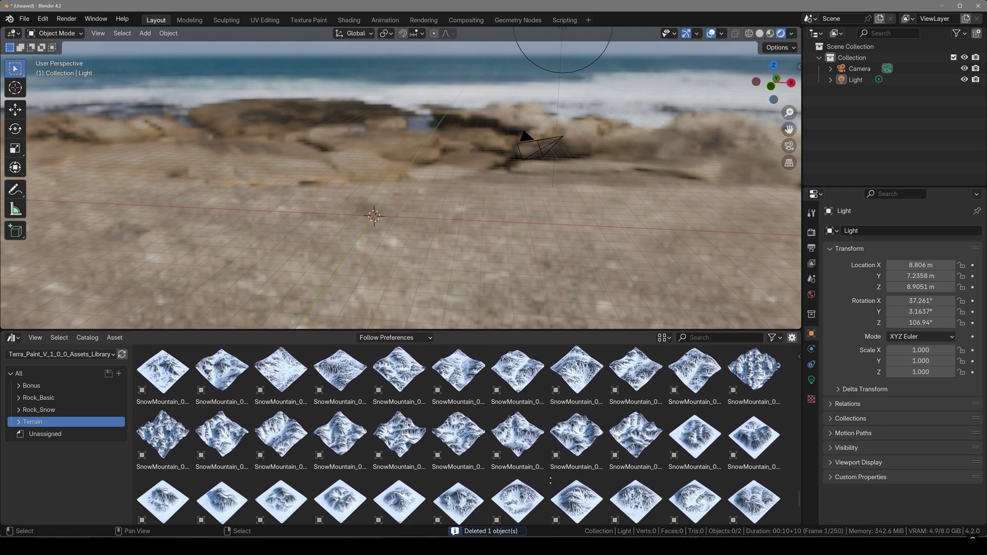
scroll(551, 478, "down", 3)
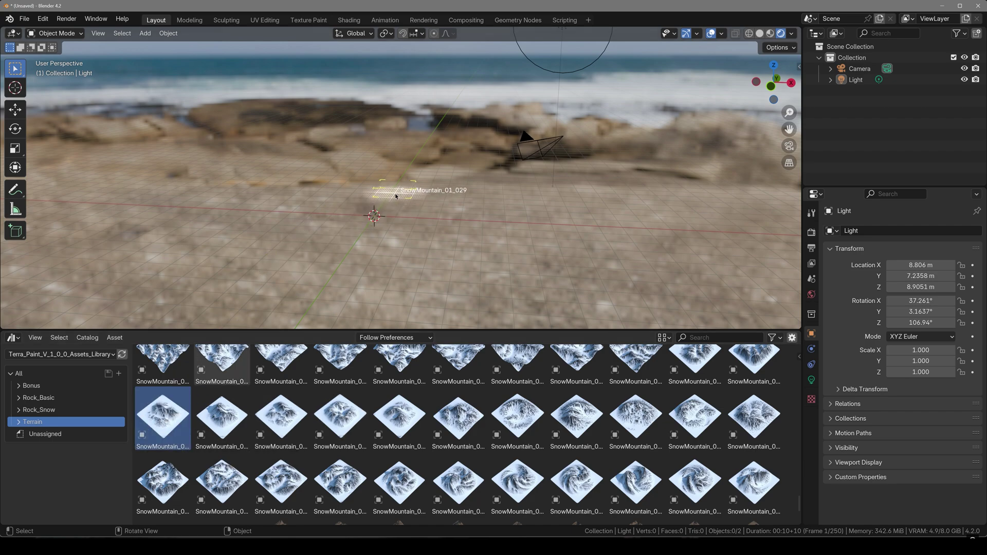
left_click_drag(383, 228, 387, 225)
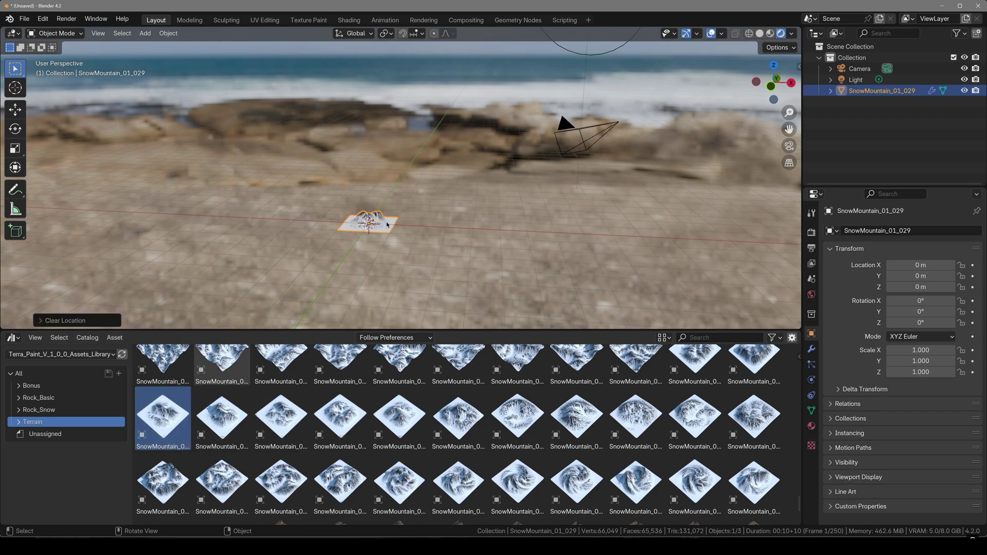
key("KP_Decimal")
mouse_move(403, 178)
middle_mouse_down("shift")
mouse_move(377, 192)
mouse_move(403, 178)
middle_mouse_up("shift")
mouse_move(403, 178)
middle_mouse_down()
mouse_move(386, 167)
mouse_move(383, 194)
mouse_move(400, 181)
middle_mouse_up()
Step: Reduce the strength of the aristea_wreck world background to 0.4
left_click(811, 295)
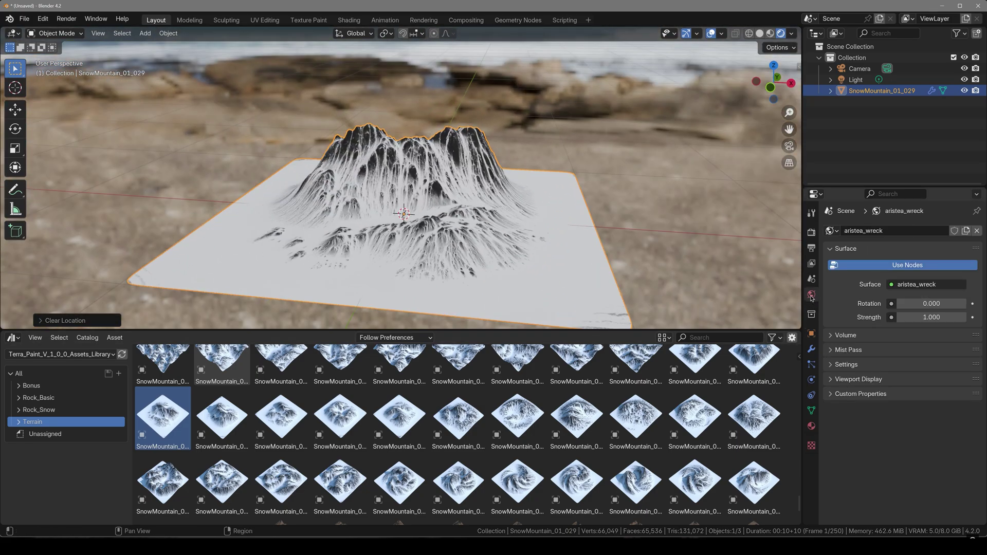
mouse_move(907, 312)
left_mouse_down()
mouse_move(873, 313)
mouse_move(912, 313)
mouse_move(892, 313)
left_mouse_up()
left_click(661, 194)
Step: Align the camera to a low view facing the snow mountain
middle_click_drag(662, 194, 421, 219)
key("ctrl+space")
key("ctrl+space")
key("ctrl+alt+KP_0")
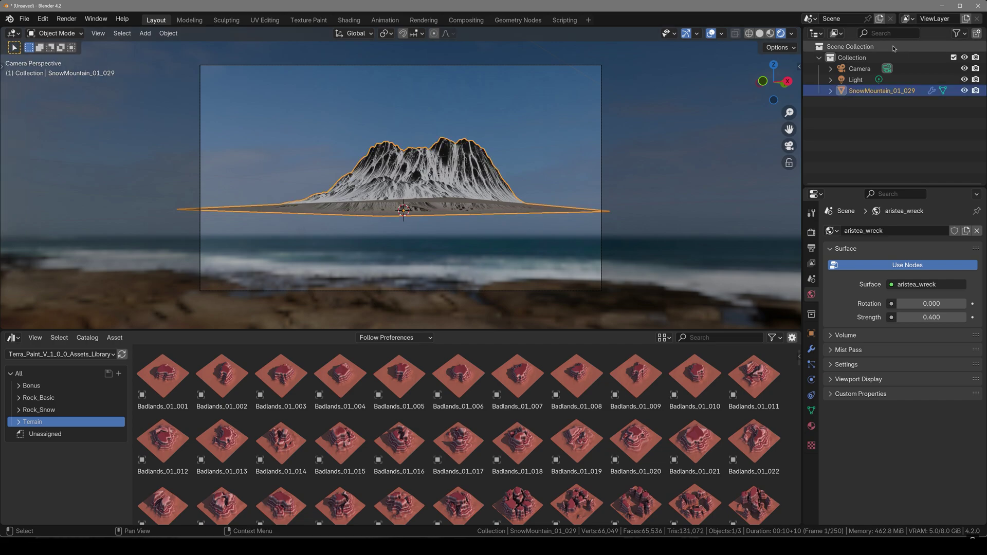
Step: Split the 3D viewport into a camera view and a free perspective view, and frame the mountain in both
left_click_drag(800, 32, 409, 34)
left_click(425, 33)
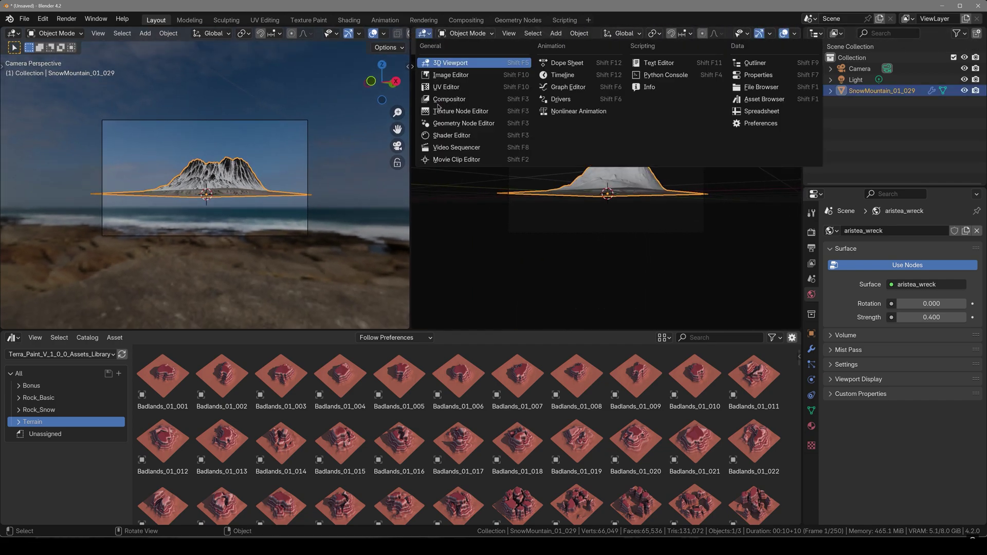
middle_click_drag(609, 175, 622, 206)
scroll(252, 223, "up", 3)
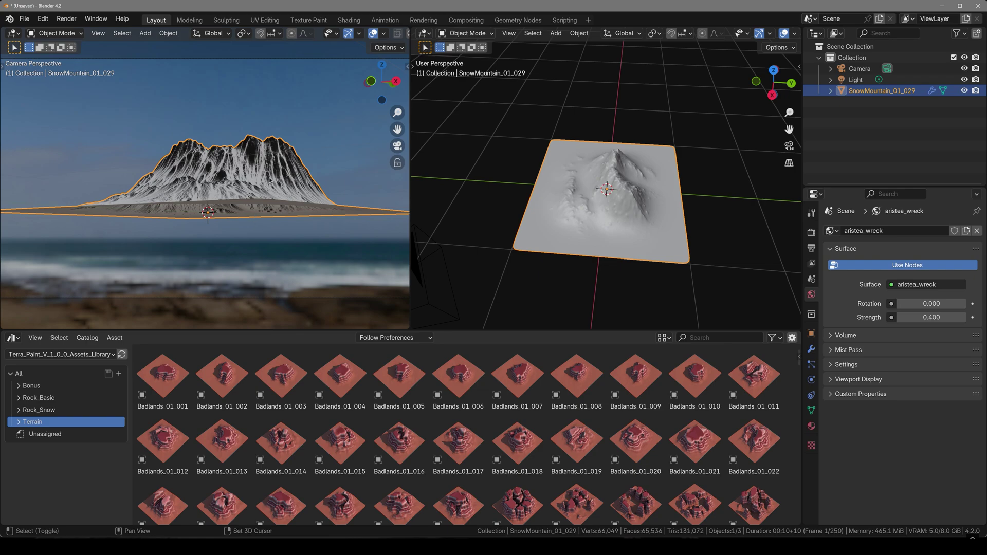
middle_click_drag(270, 180, 272, 190, "shift")
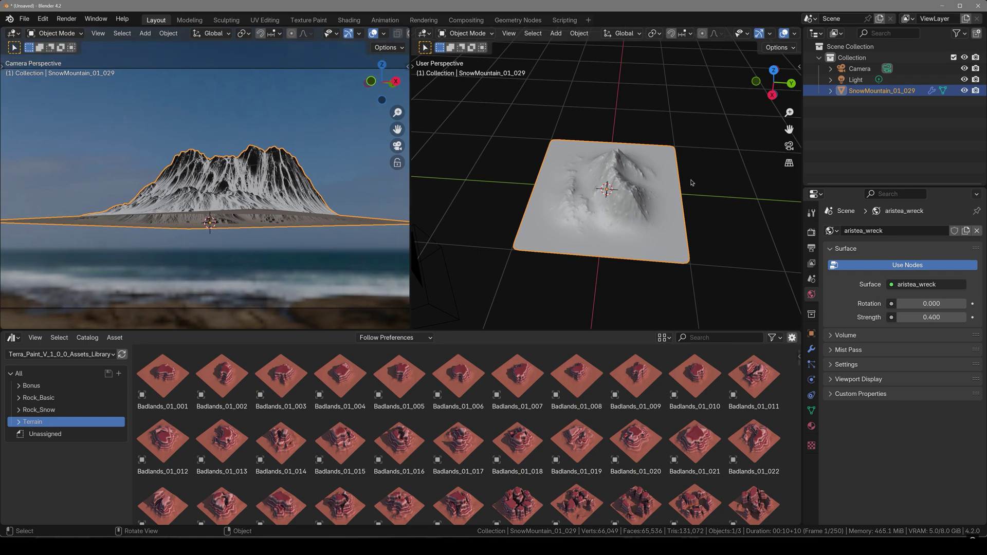
Step: Show the free perspective view in rendered shading and tilt SnowMountain_01_029 so its base slopes toward the camera
middle_click_drag(692, 183, 633, 144)
scroll(632, 144, "down", 4)
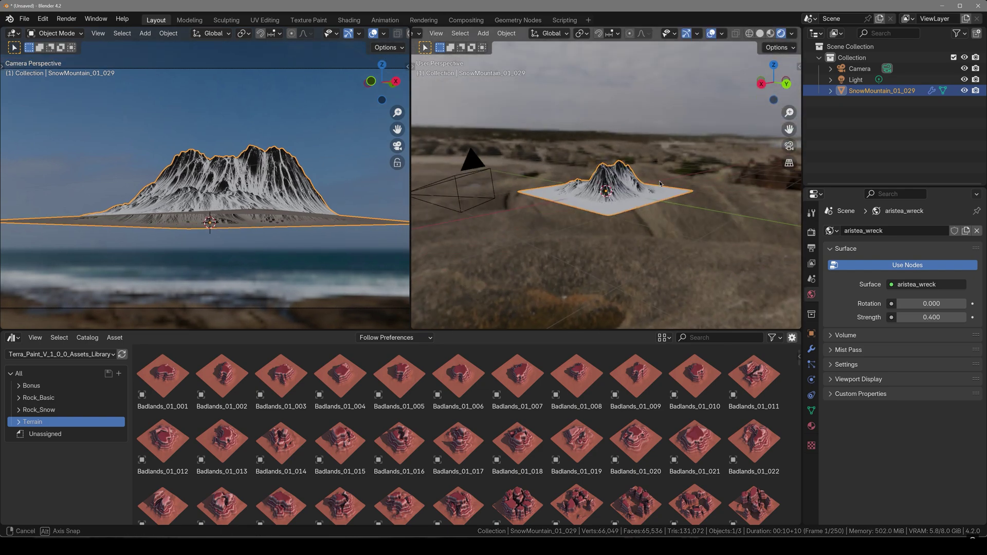
key("r")
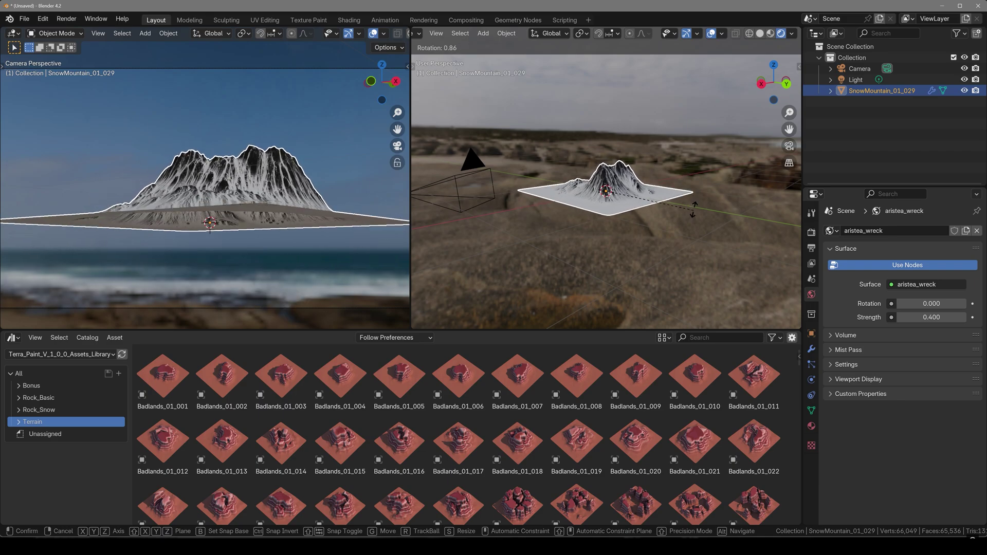
left_click(624, 256)
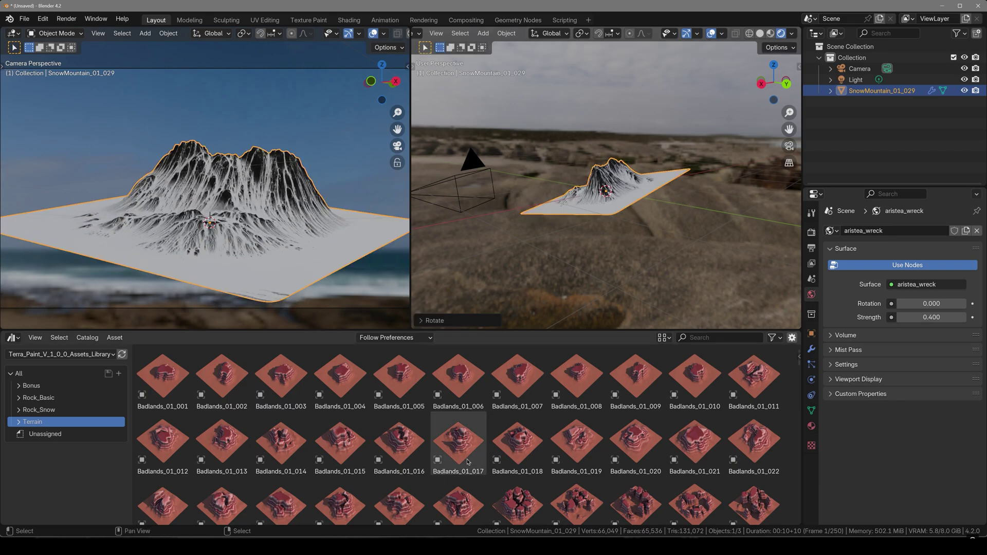
Step: Place the Snowfield_01_009 terrain next to the snow mountain
scroll(467, 461, "down", 20)
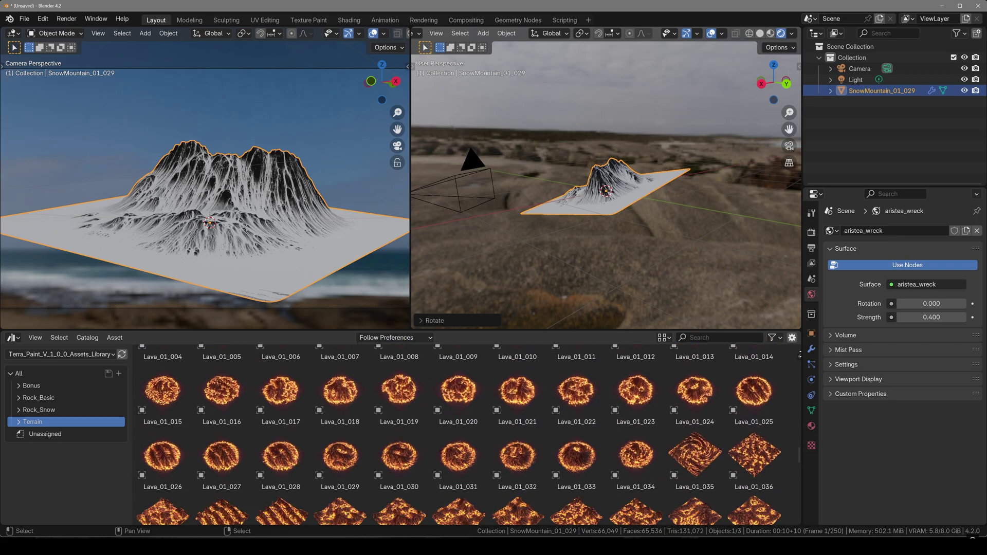
scroll(252, 393, "down", 10)
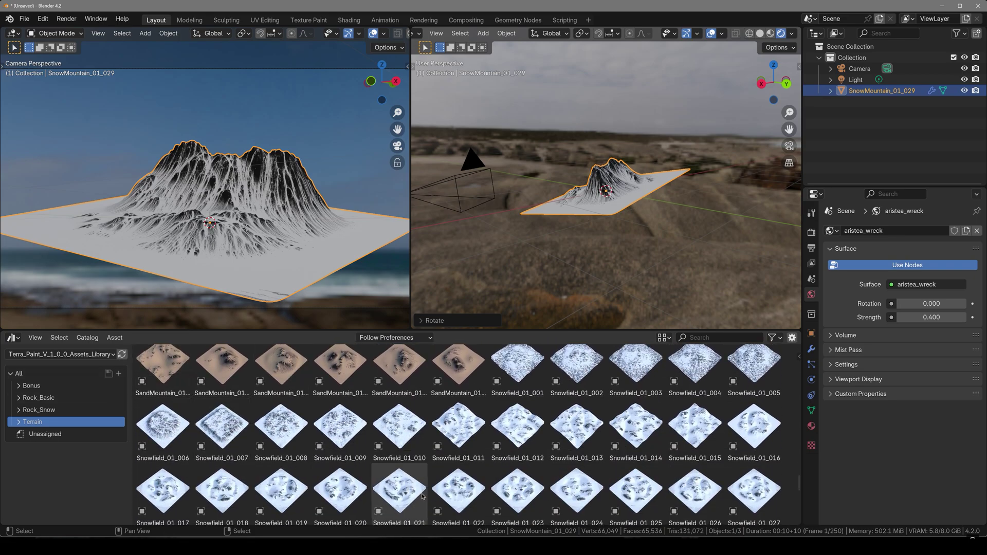
scroll(421, 493, "down", 1)
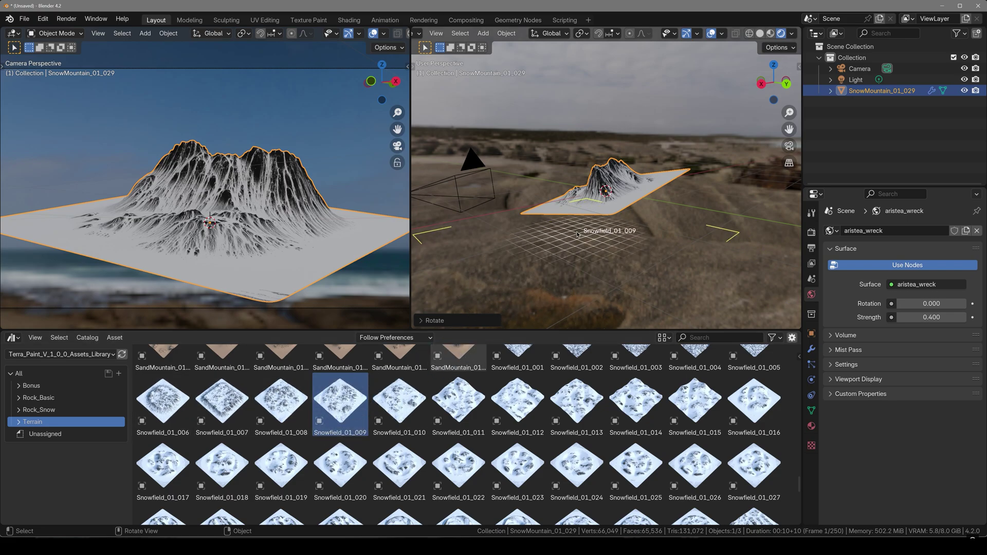
left_click_drag(527, 222, 544, 227)
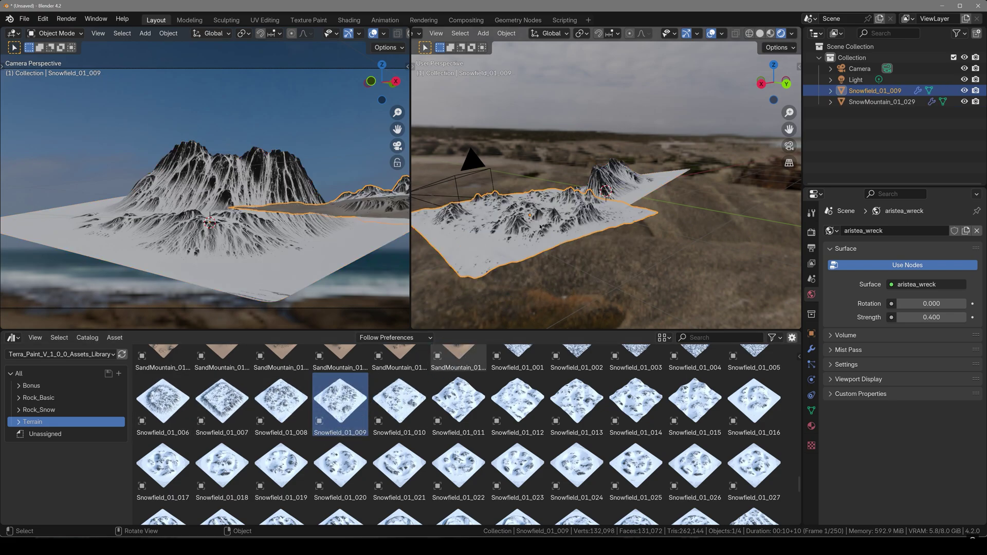
Step: Move Snowfield_01_009 in front of the mountain and scale it up to fill the camera's foreground
middle_click_drag(557, 221, 649, 280)
key("g")
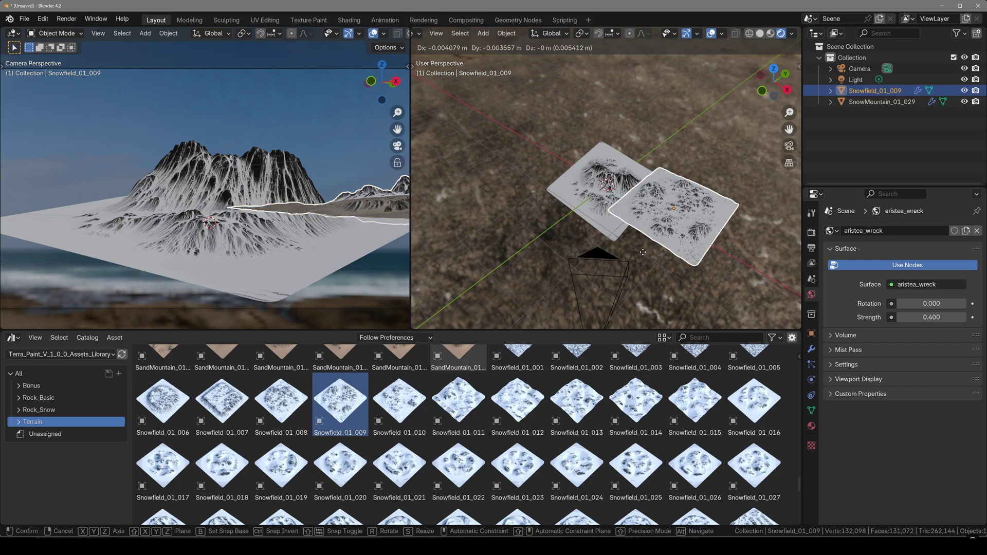
left_click(572, 272)
key("s")
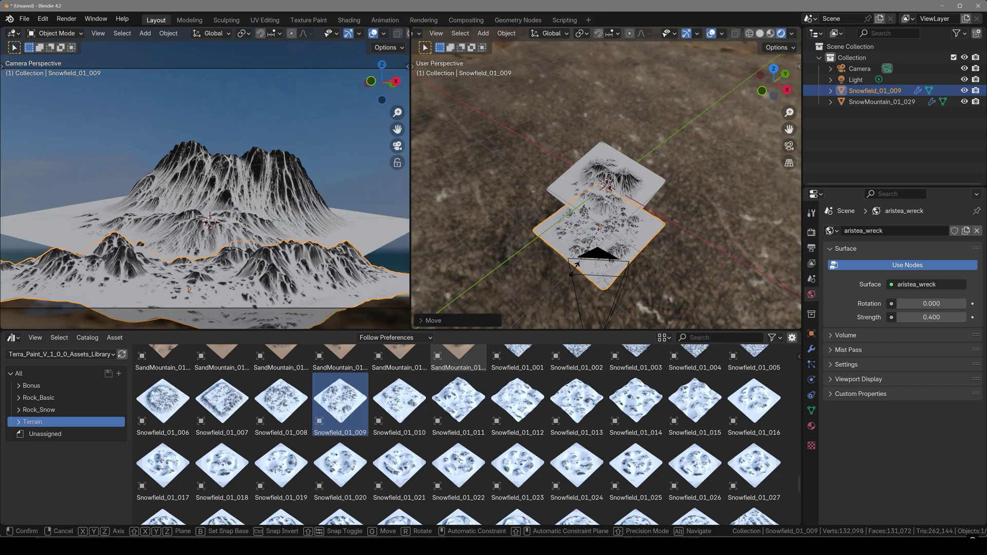
left_click(621, 279)
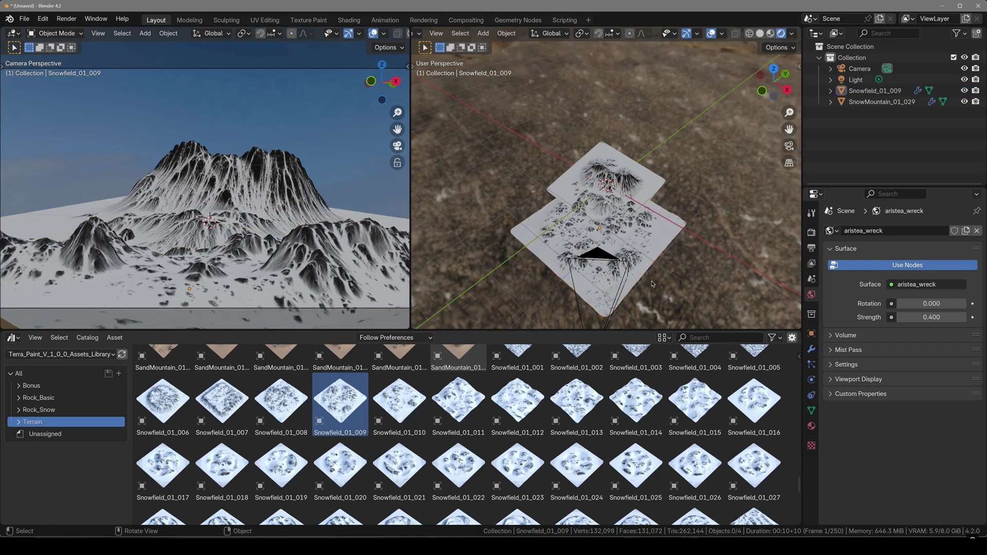
Step: Place the Snowfield_01_011 terrain beside the foreground snowfield and tilt it so it slopes toward the camera
middle_click_drag(659, 260, 536, 330)
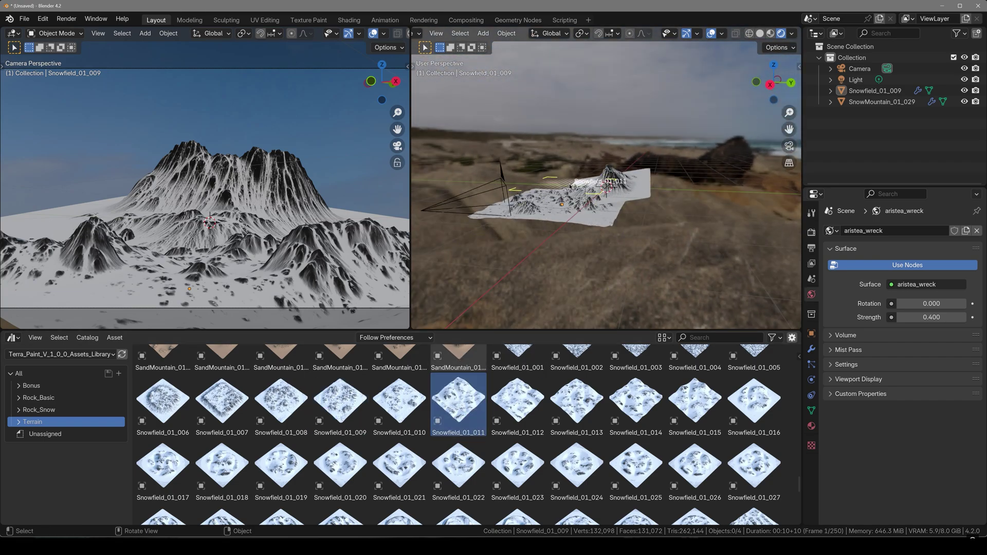
left_click_drag(537, 253, 539, 252)
middle_click_drag(539, 252, 661, 223)
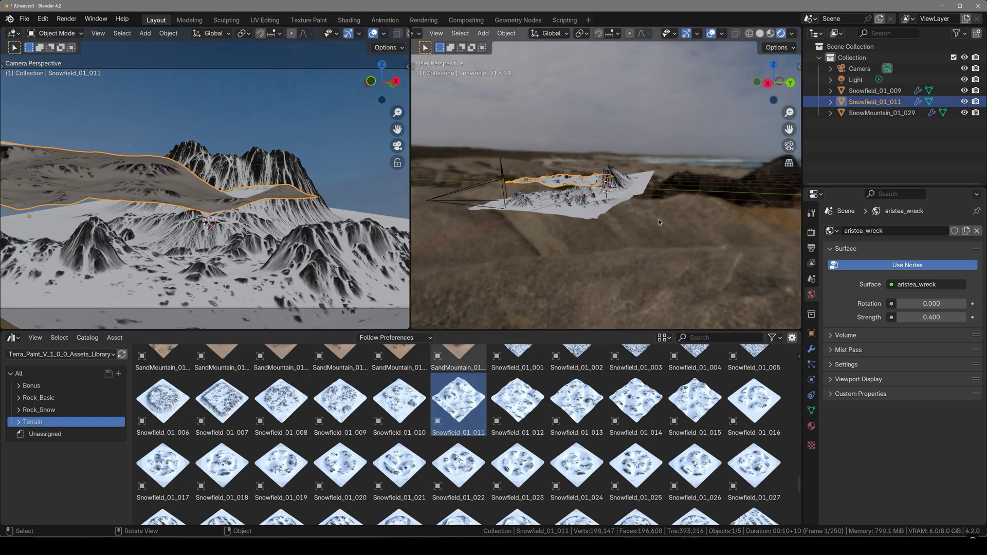
key("t")
key("r")
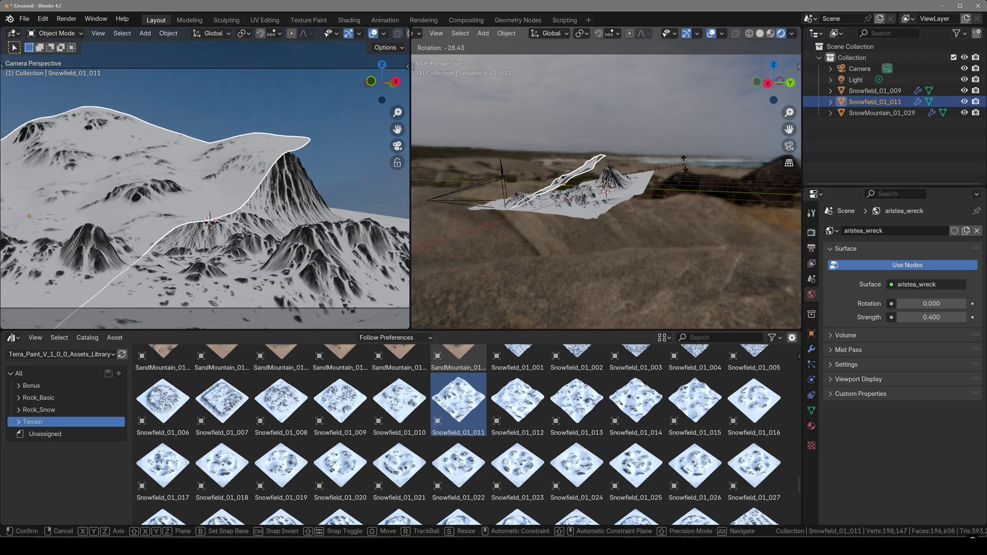
left_click(666, 188)
Step: Turn Snowfield_01_011 as seen from above, and refine its slope from another angle
middle_click_drag(666, 188, 787, 285)
key("r")
left_click(689, 268)
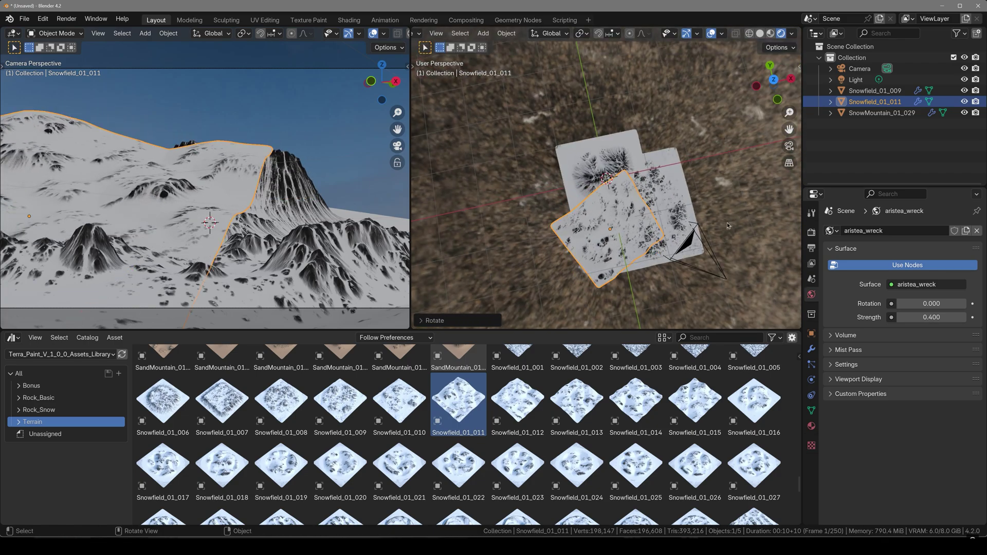
middle_click_drag(617, 273, 693, 204)
key("r")
left_click(687, 205)
Step: Lower Snowfield_01_011 so it blends into the existing snowfield at the side of the camera's view
scroll(643, 200, "down", 2)
scroll(247, 185, "down", 4)
middle_click_drag(247, 185, 246, 154)
key("KP_0")
scroll(620, 206, "up", 4)
key("g")
left_click(630, 211)
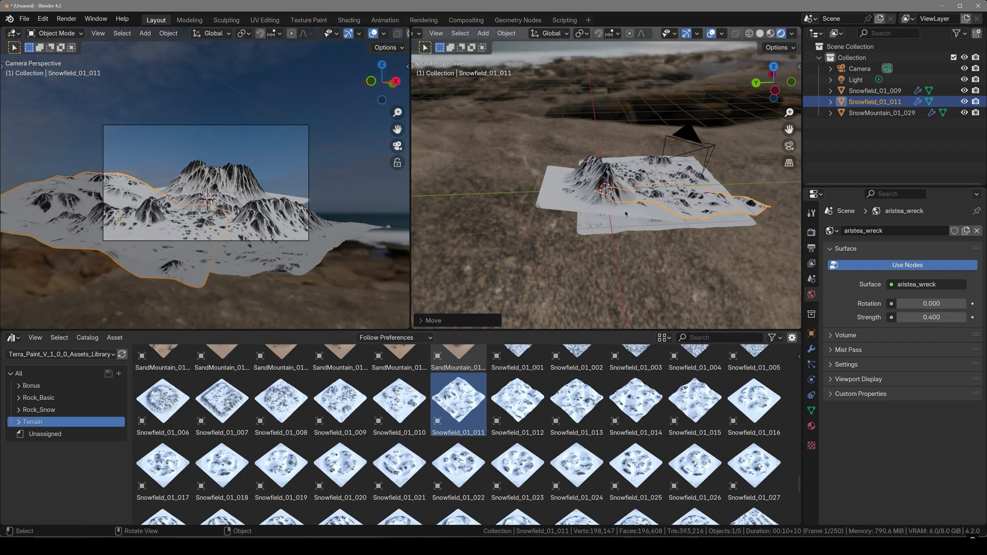
scroll(113, 225, "up", 3)
scroll(113, 225, "down", 2)
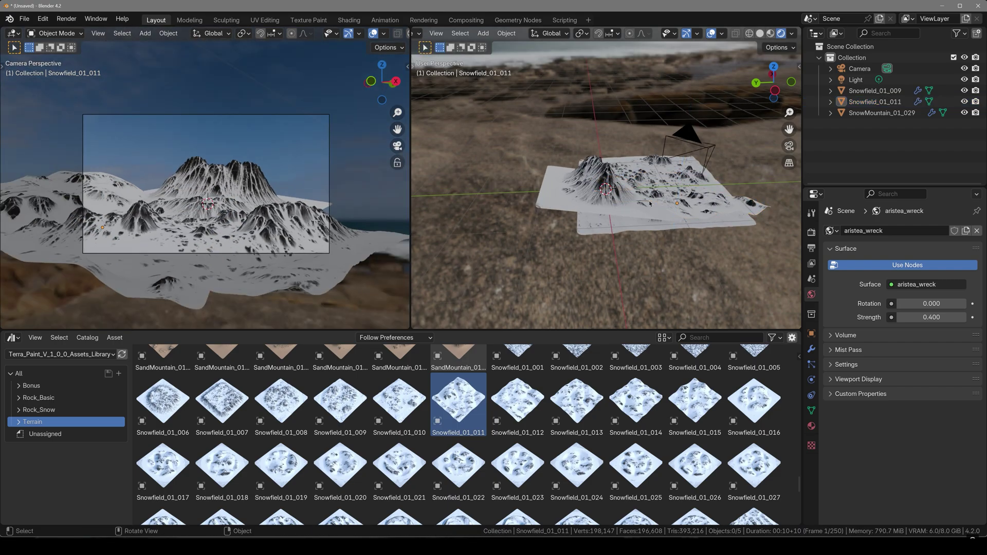
Step: Select SnowMountain_01_029 and scale it up to dominate the camera view
key("s")
middle_click_drag(640, 212, 470, 236)
left_click(544, 226)
key("h")
key("alt+h")
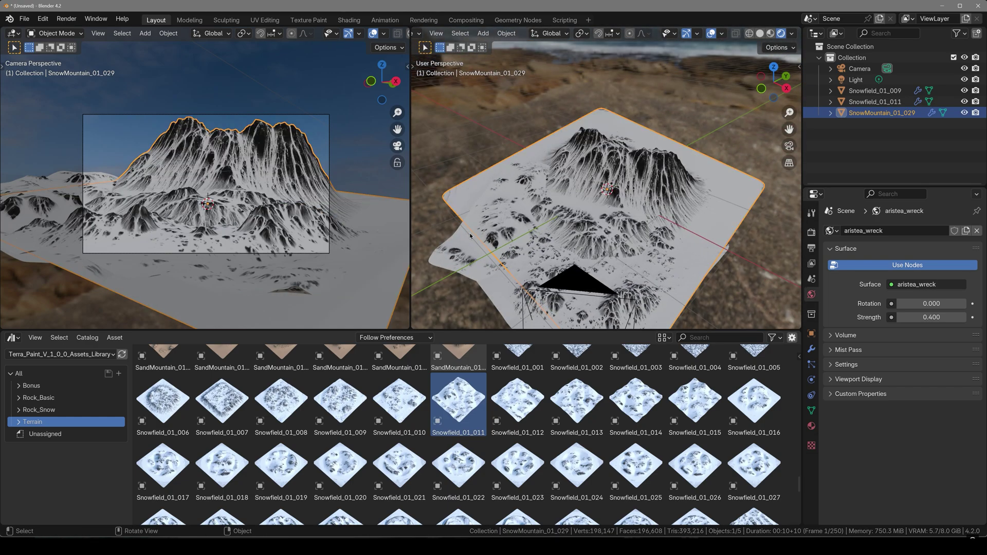
key("g")
key("z")
key("y")
right_click(578, 210)
Step: Move SnowMountain_01_029 horizontally away from the camera, so it sits behind the snowfields
scroll(577, 209, "down", 2)
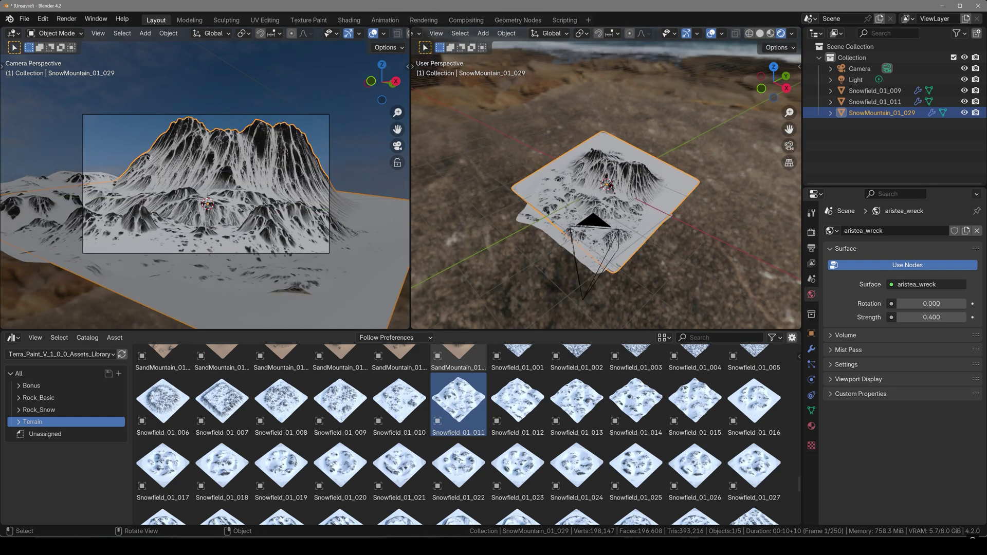
key("g")
key("shift+z")
left_click(186, 199)
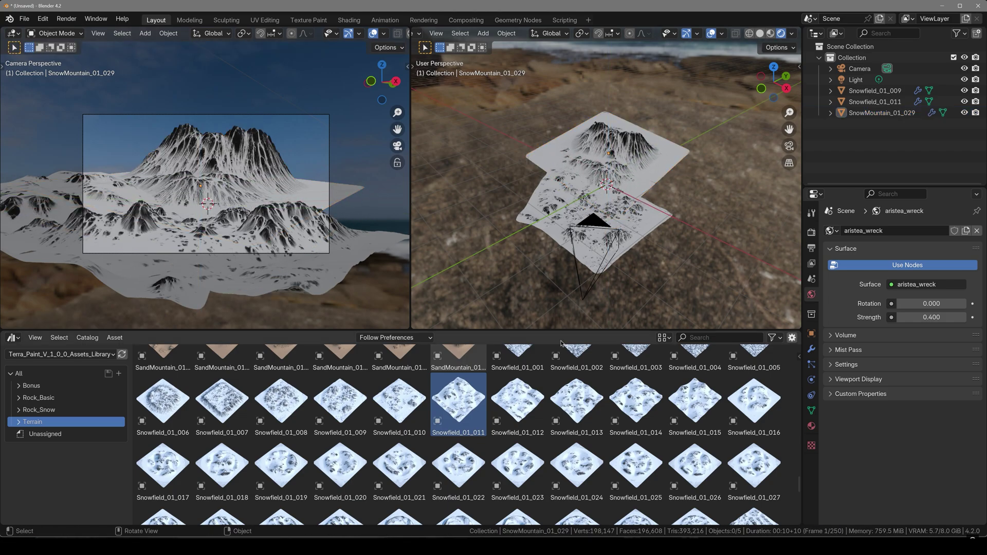
Step: Place the Snowfield_01_013 terrain on the snowfield's open side, next to the base of the mountain
scroll(561, 346, "up", 1)
left_click_drag(575, 418, 676, 244)
left_click_drag(653, 192, 653, 192)
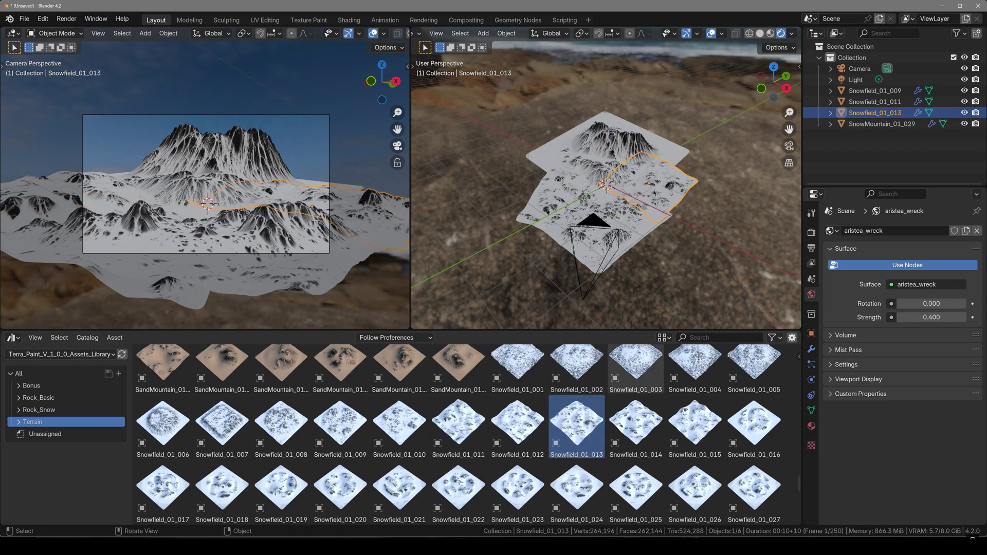
middle_click_drag(558, 178, 628, 193)
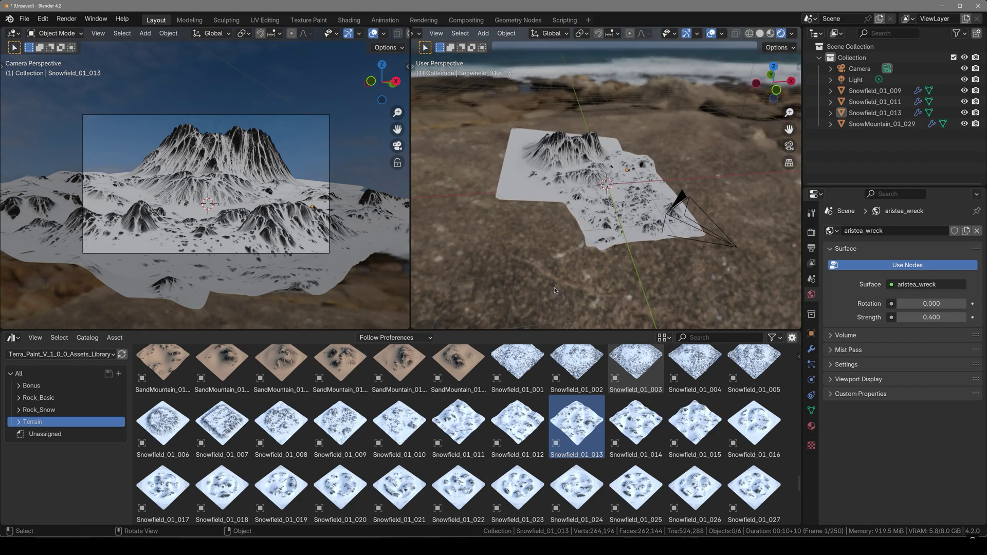
Step: Add SnowMountain_01_034 behind the first mountain, scale it up and move it to form a taller peak in the background
scroll(406, 491, "down", 10)
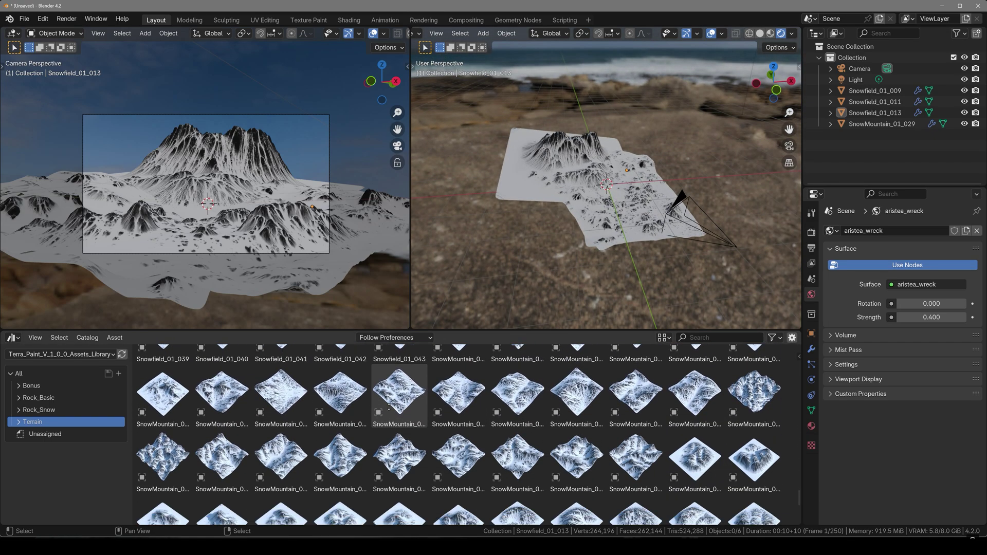
scroll(406, 493, "down", 2)
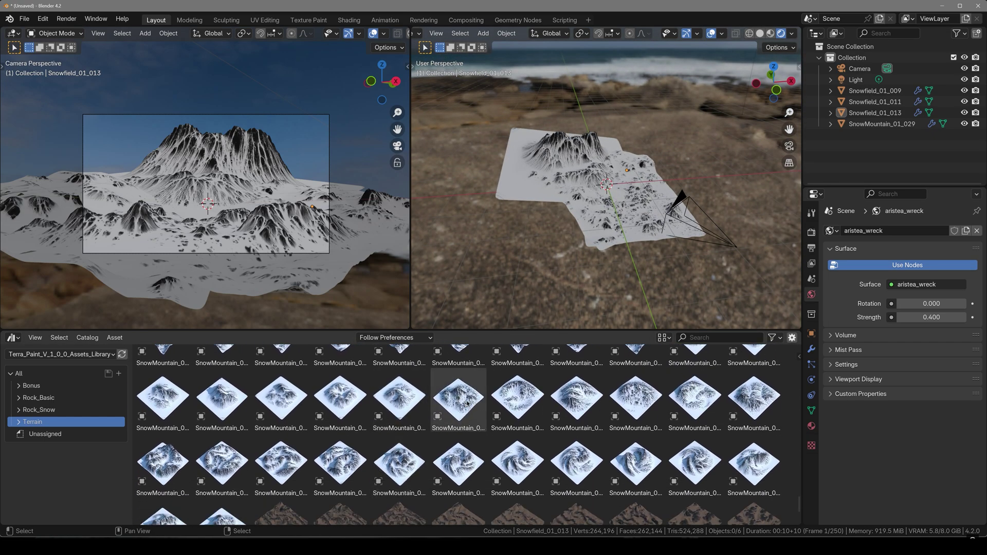
key("s")
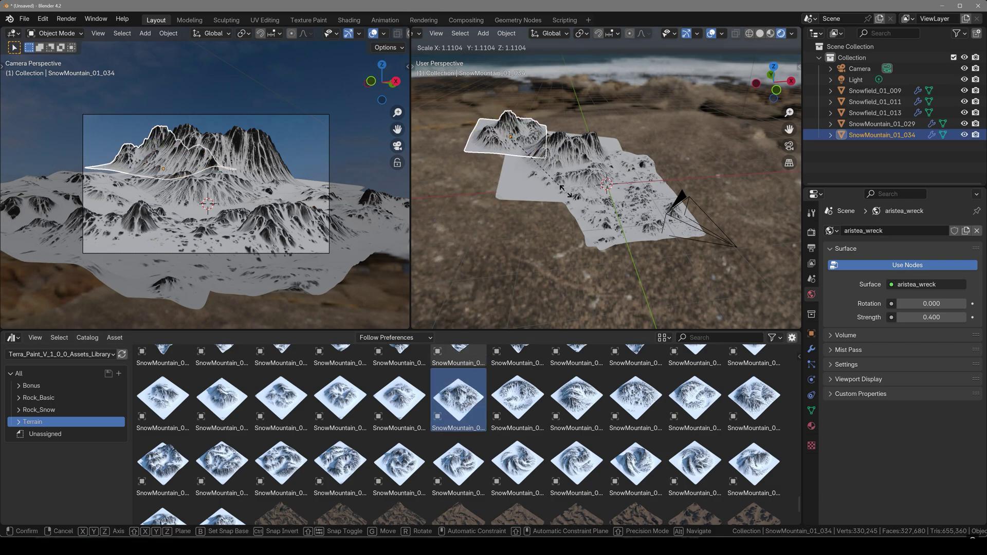
left_click(672, 223)
key("g")
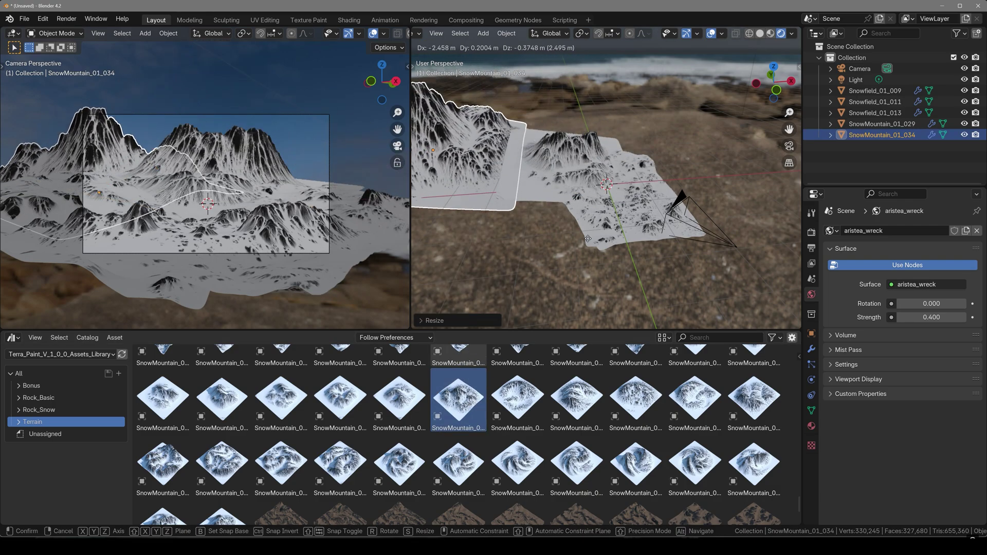
left_click(633, 226)
scroll(206, 183, "up", 1)
left_click(643, 267)
Step: Place the SnowMountain_01_047 terrain beside SnowMountain_01_029, on the side opposite the tall background peak
middle_click_drag(668, 191, 555, 216)
left_click_drag(577, 462, 640, 244)
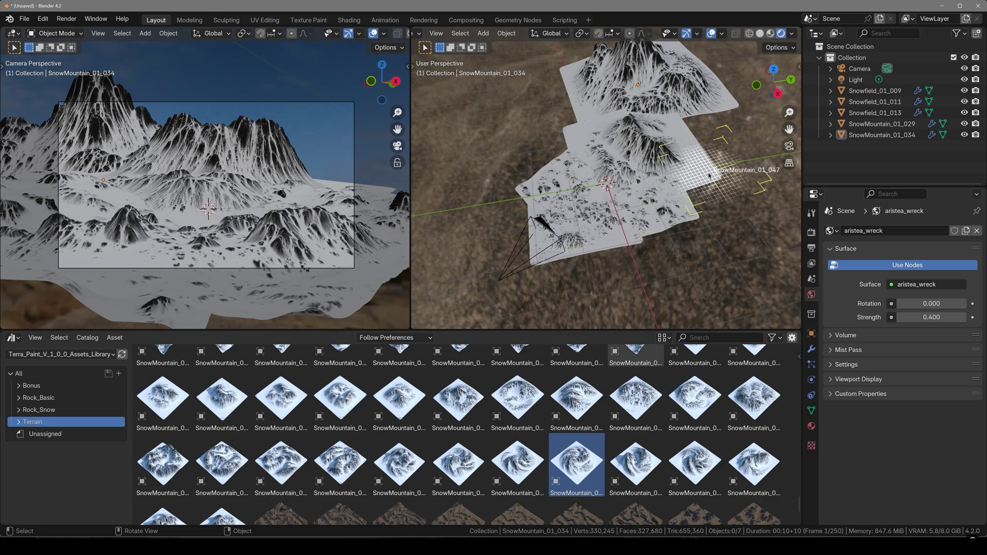
left_click_drag(709, 176, 669, 190)
Step: Shift the camera slightly to reframe the assembled mountains and snowfields
scroll(267, 215, "down", 3)
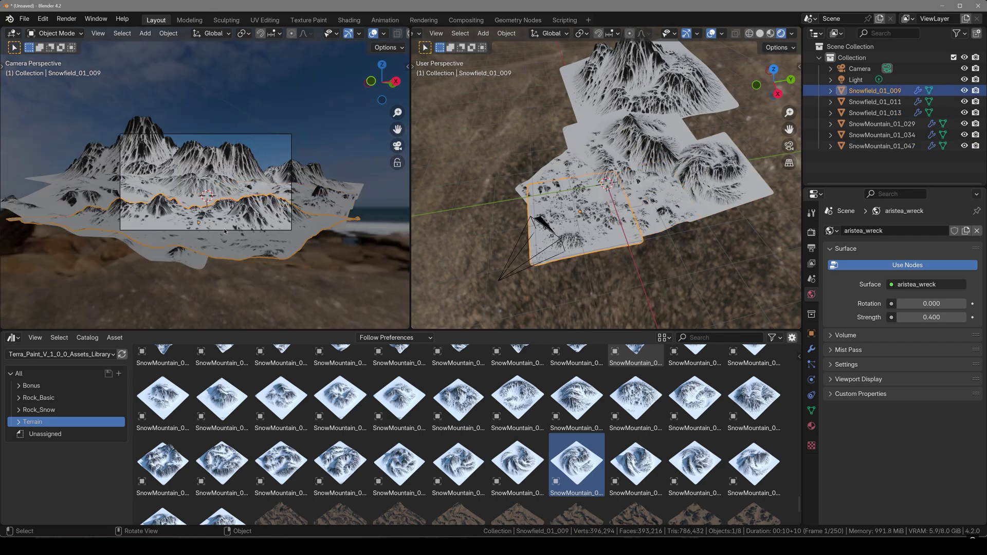
key("g")
left_click(256, 226)
middle_click_drag(443, 300, 617, 267)
left_click(557, 267)
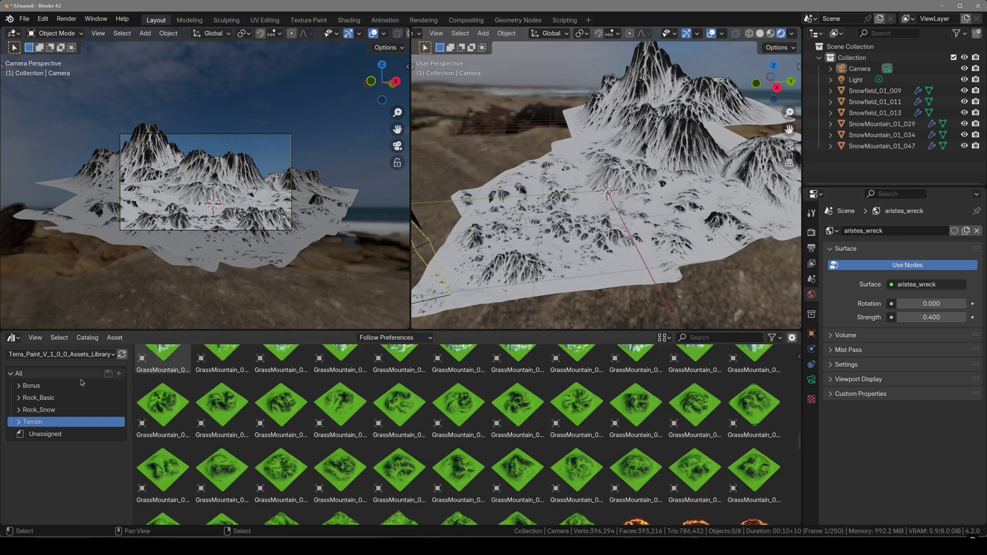
Step: Add cloud 2 from the Bonus catalog to the scene, rescale it and clear its rotation so it stands upright
left_click(41, 386)
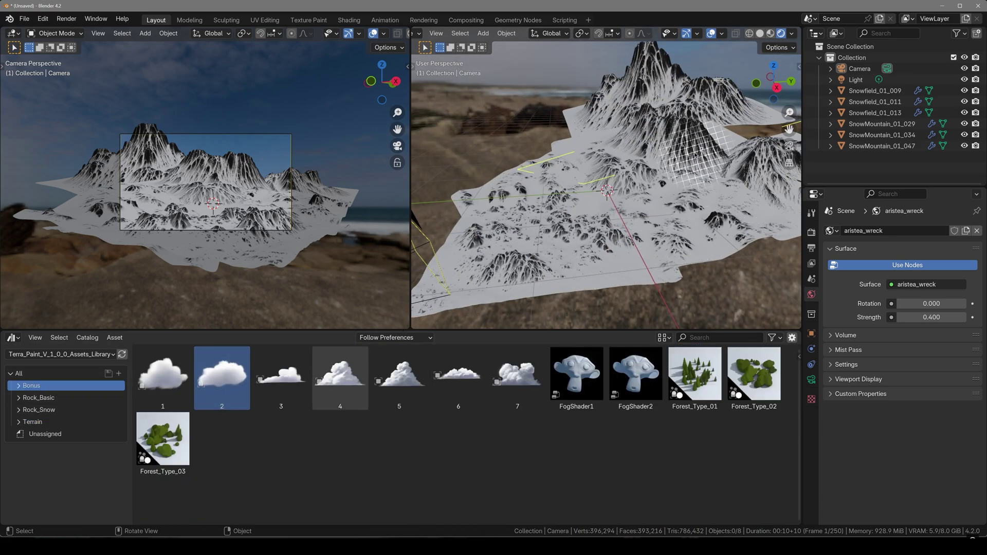
left_click_drag(684, 176, 684, 176)
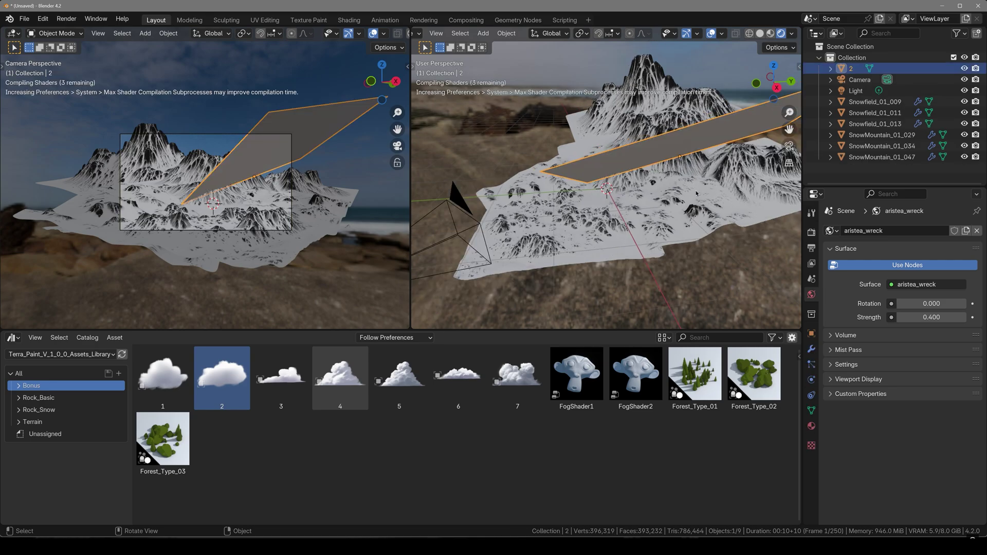
scroll(684, 177, "down", 3)
key("s")
left_click(617, 198)
middle_click_drag(617, 197, 564, 190)
key("alt+r")
Step: Move cloud 2 over the snowfield in front of the camera and scale it down
middle_click_drag(561, 154, 619, 192, "alt")
key("g")
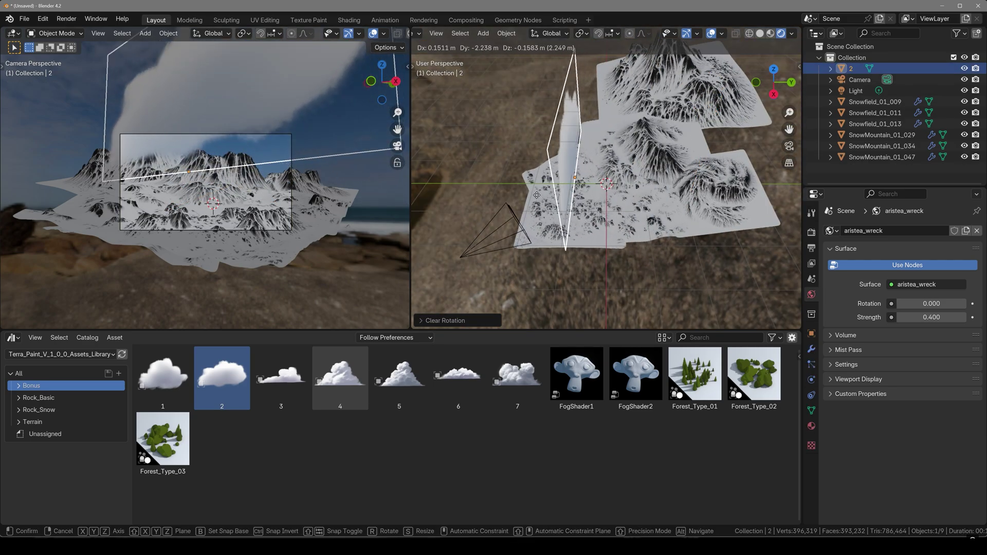
left_click(564, 191)
left_click(494, 154)
scroll(217, 148, "up", 2)
scroll(216, 148, "up", 3)
middle_click_drag(535, 150, 610, 149)
left_click(610, 150)
key("s")
left_click(602, 178)
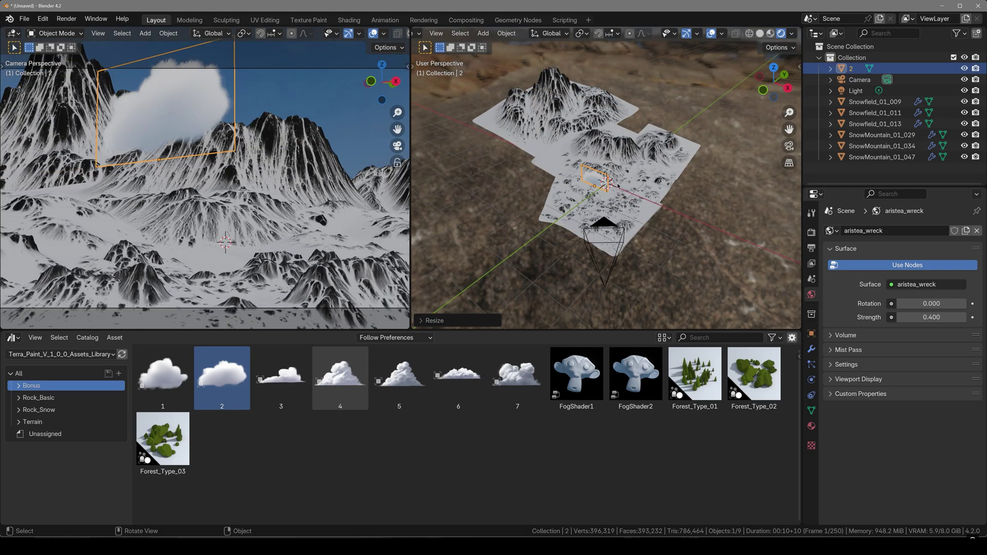
Step: Rotate cloud 2 freely to face the camera and move it into the sky on the right of the shot
scroll(514, 187, "down", 2)
scroll(392, 193, "down", 4)
key("r")
key("r")
left_click(239, 178)
key("g")
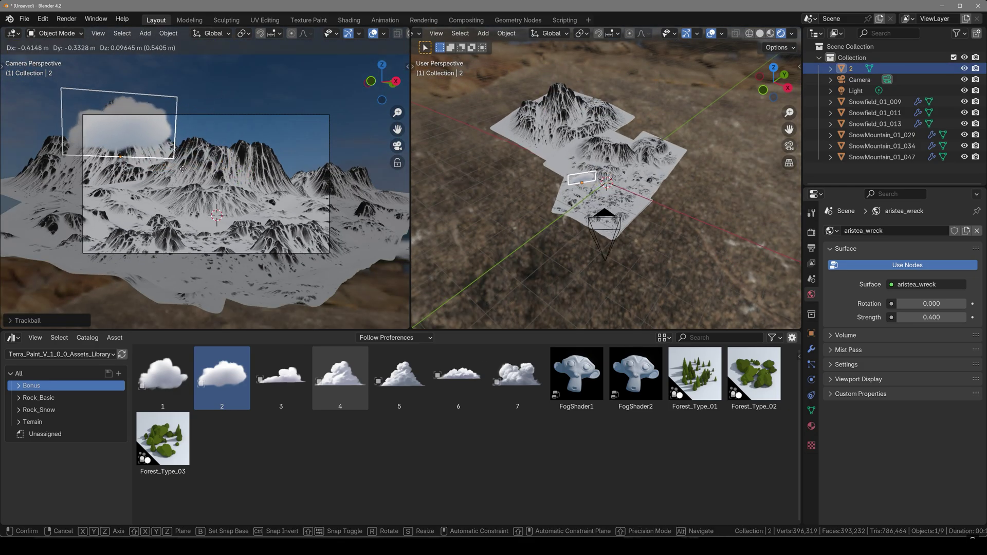
left_click(332, 156)
left_click(360, 134)
scroll(514, 170, "up", 3)
scroll(360, 195, "up", 3)
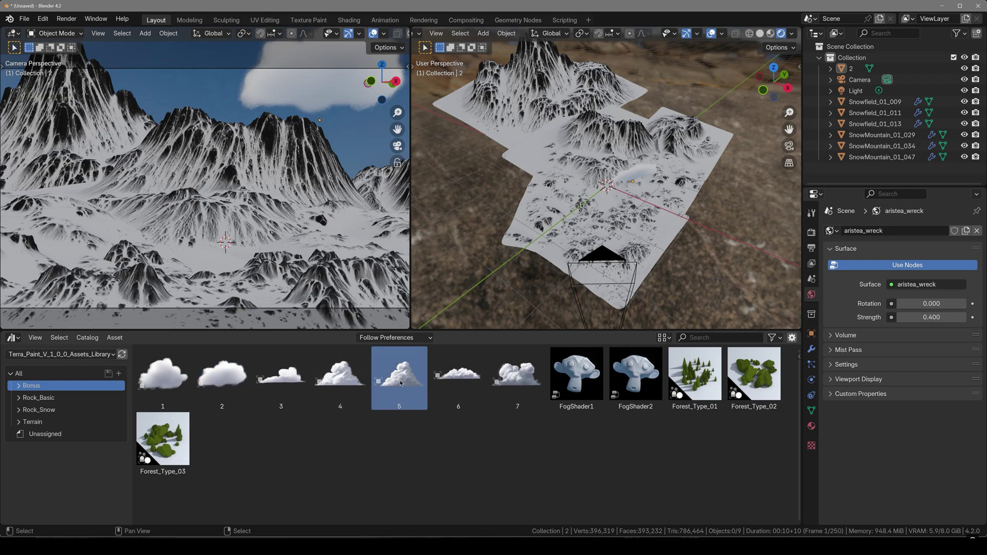
Step: Add cloud 5, rotate it to face the camera and move it behind the mountains on the right of the shot
left_click_drag(207, 105, 177, 135)
scroll(177, 135, "down", 3)
key("r")
left_click(403, 141)
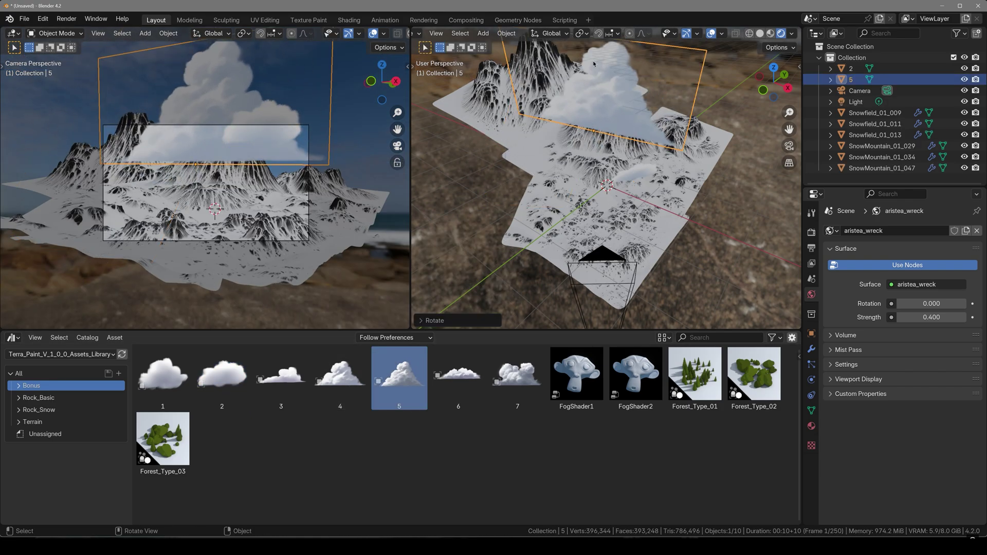
key("g")
key("y")
left_click(221, 117)
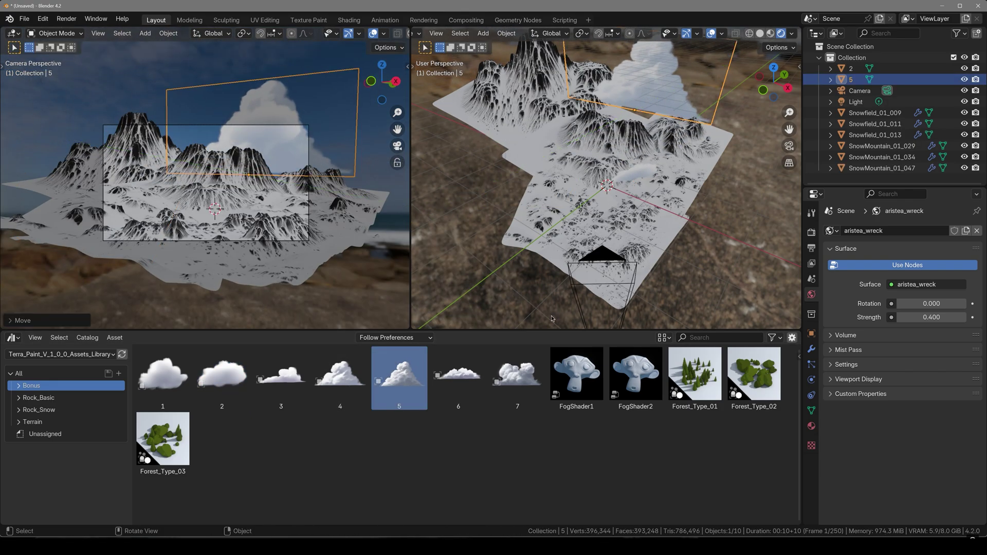
Step: Move cloud 2 back between the tall left peak and the central mountain in the camera's shot
key("alt+a")
scroll(220, 117, "up", 1)
key("g")
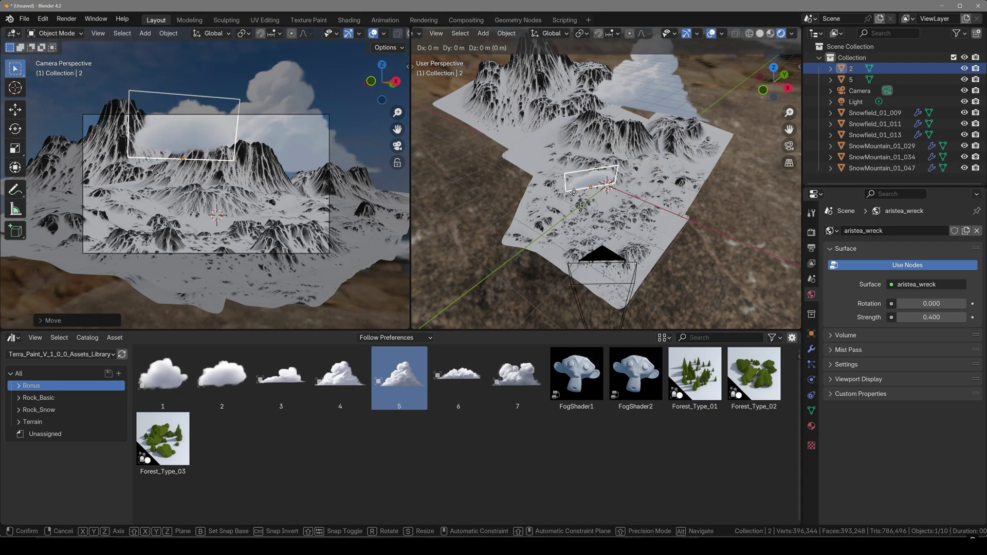
key("y")
key("x")
left_click(549, 146)
middle_click_drag(549, 145, 551, 208)
key("g")
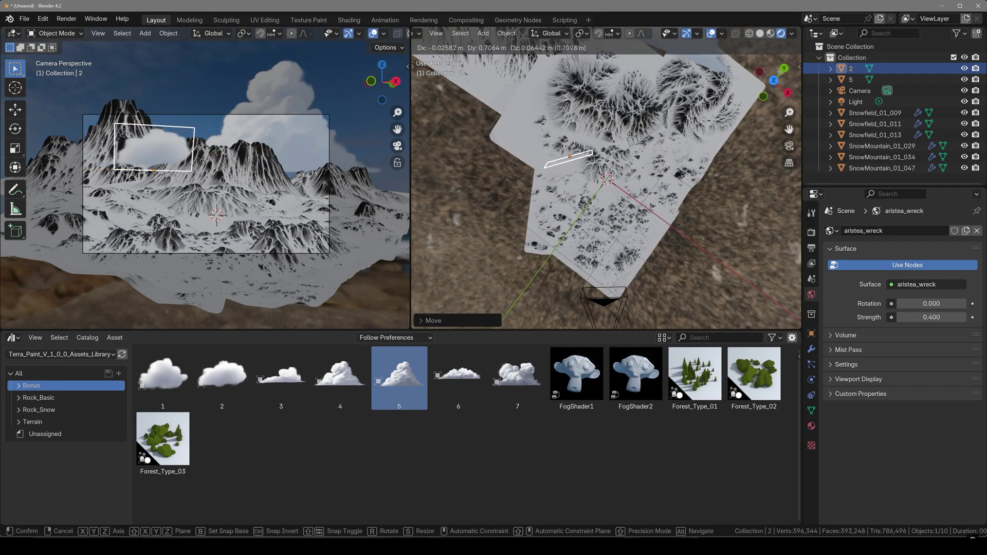
left_click(610, 58)
left_click(221, 206)
key("alt+a")
Step: Pull the camera view out to show the whole composition from outside, and enlarge the 3D viewports
scroll(253, 197, "up", 3)
scroll(264, 197, "down", 2)
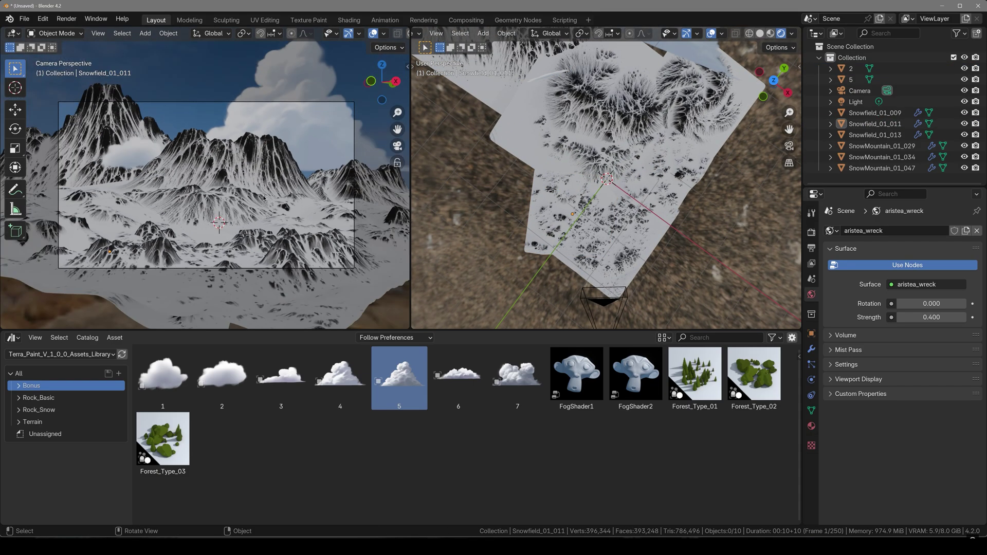
middle_click_drag(299, 181, 284, 233)
scroll(283, 232, "down", 6)
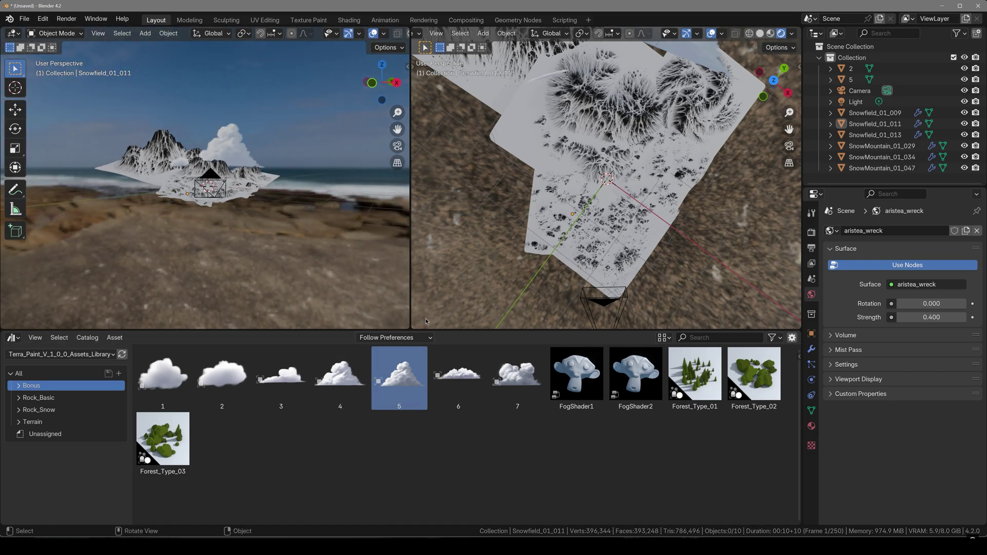
left_click_drag(436, 329, 442, 374)
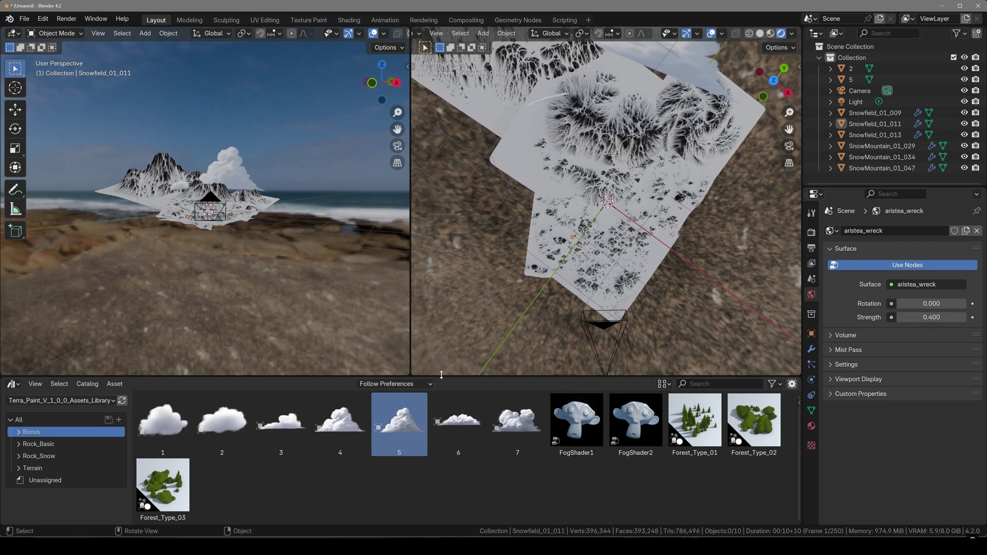
Step: Save the current scene and open 06.blend from the 06 folder of the project files
left_click(24, 19)
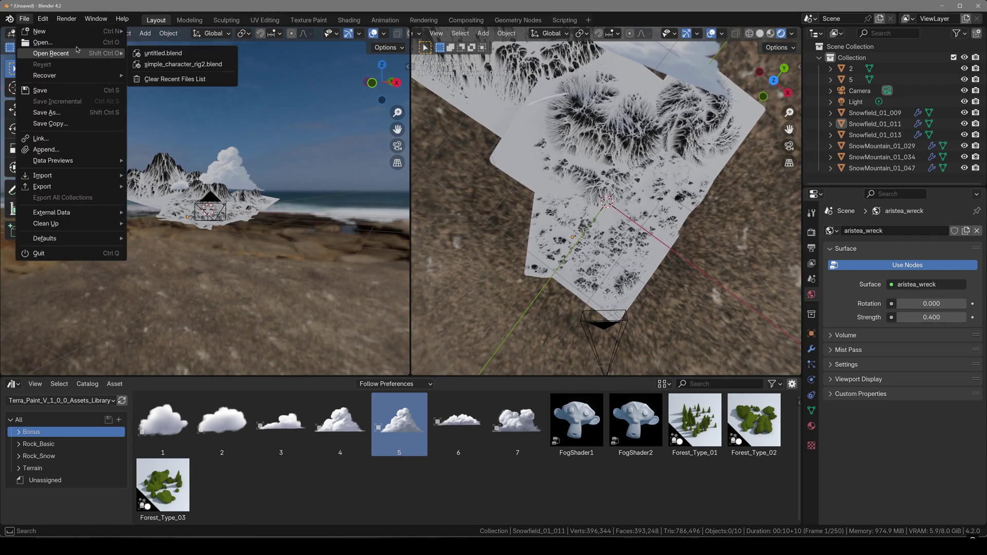
left_click(63, 43)
left_click(444, 294)
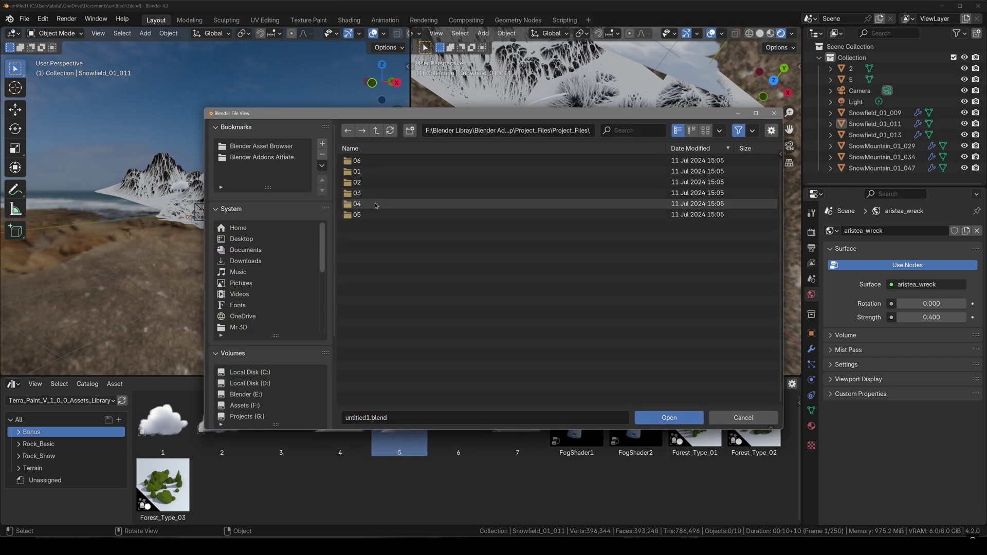
left_click(382, 164)
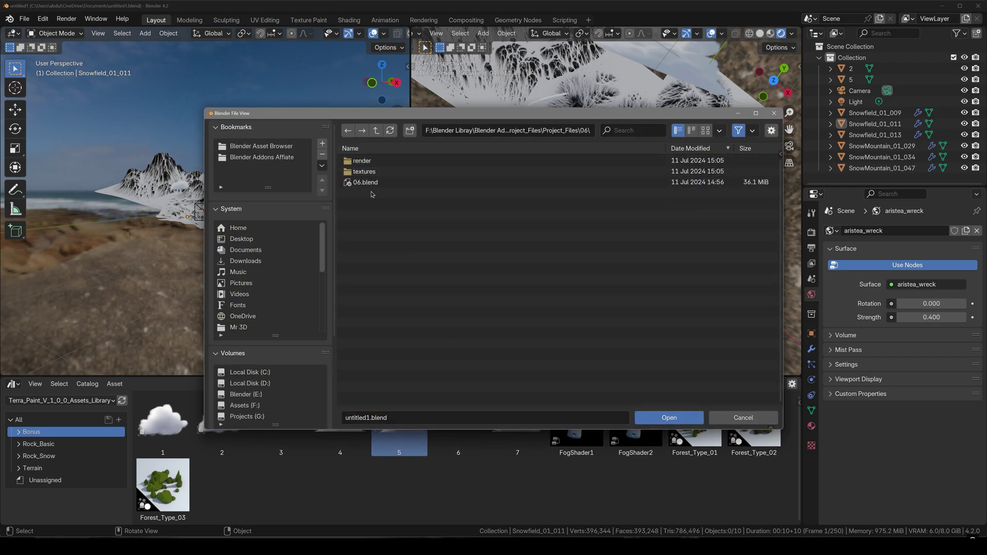
double_click(372, 185)
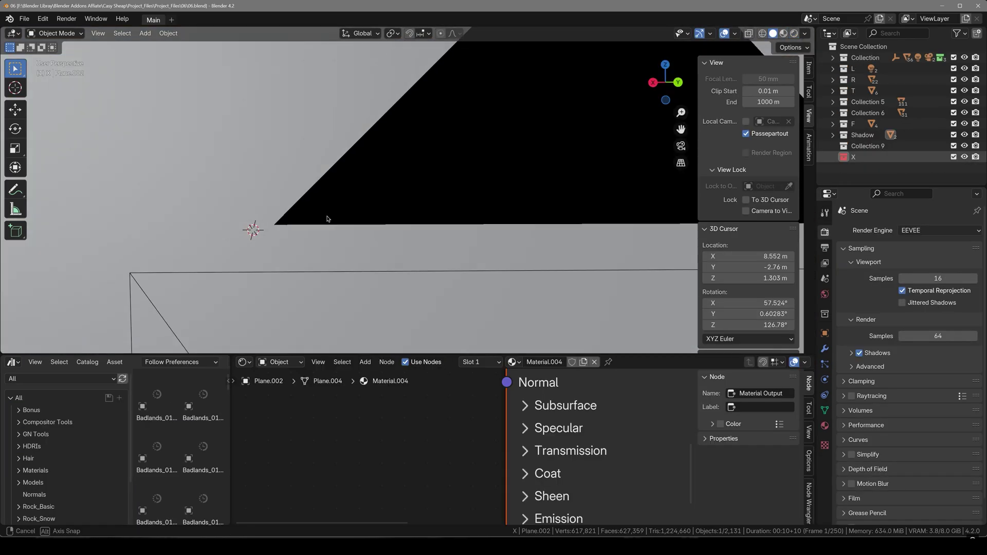
Step: Display the 06 scene in rendered shading and view it through the scene camera
scroll(328, 220, "down", 7)
mouse_move(432, 195)
middle_mouse_down()
mouse_move(460, 216)
mouse_move(404, 112)
mouse_move(414, 194)
middle_mouse_up()
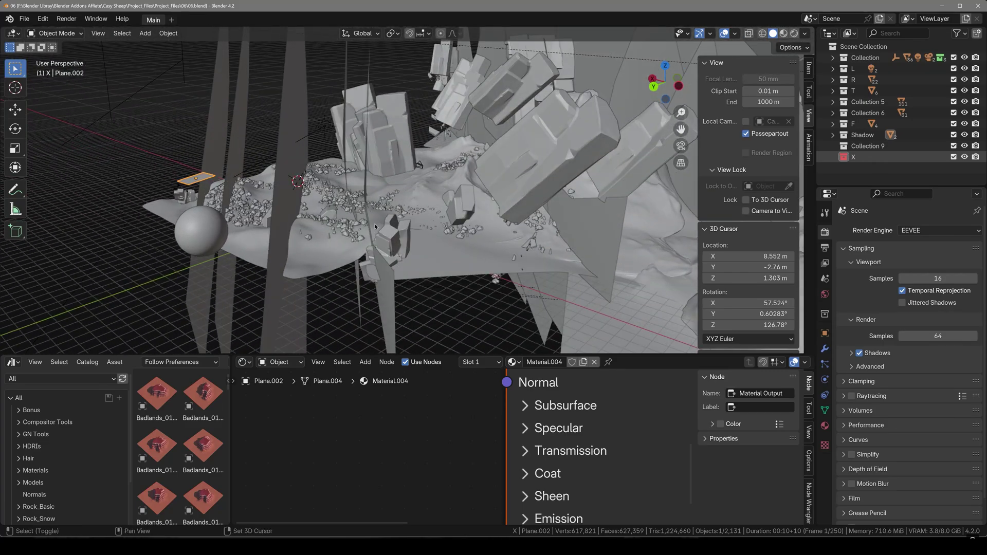
middle_click_drag(375, 226, 749, 92)
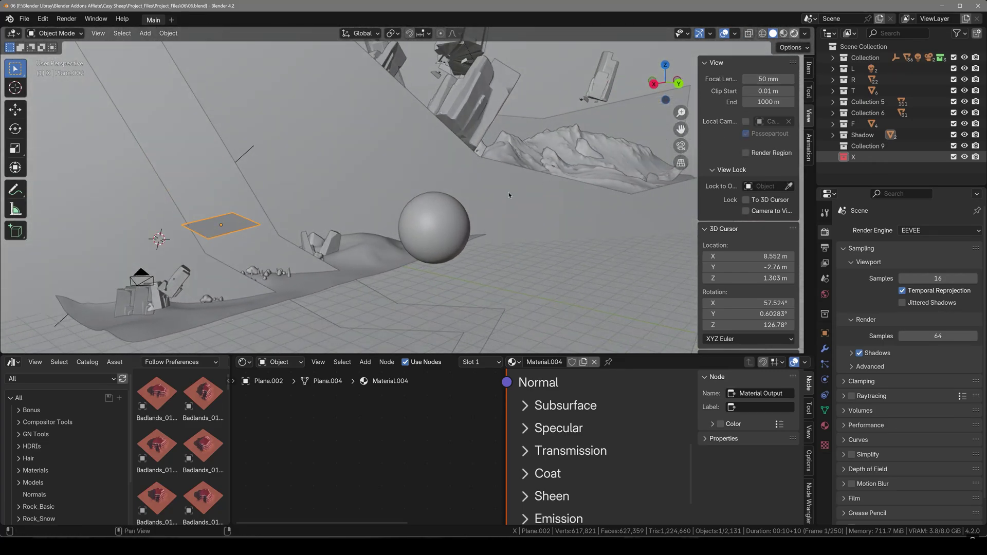
key("shift+z")
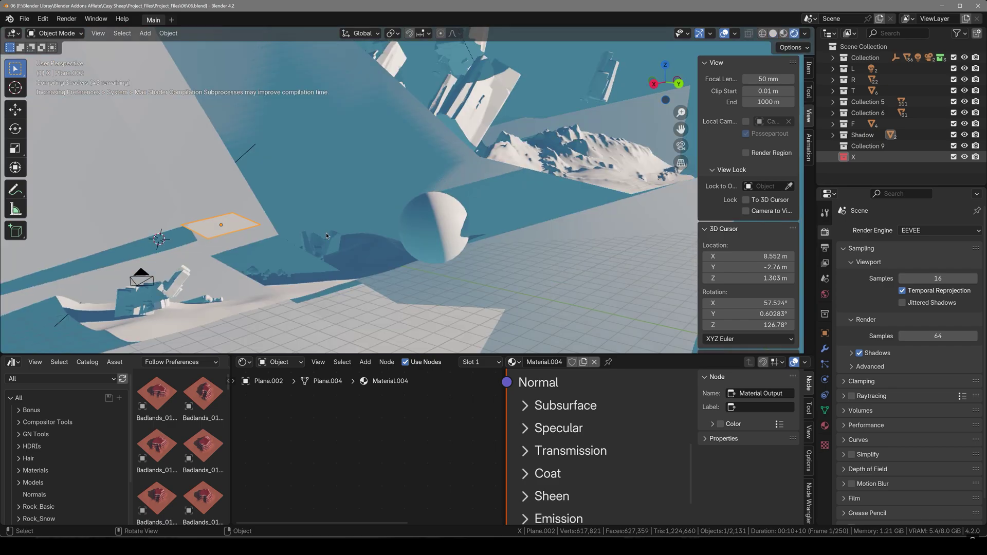
key("KP_0")
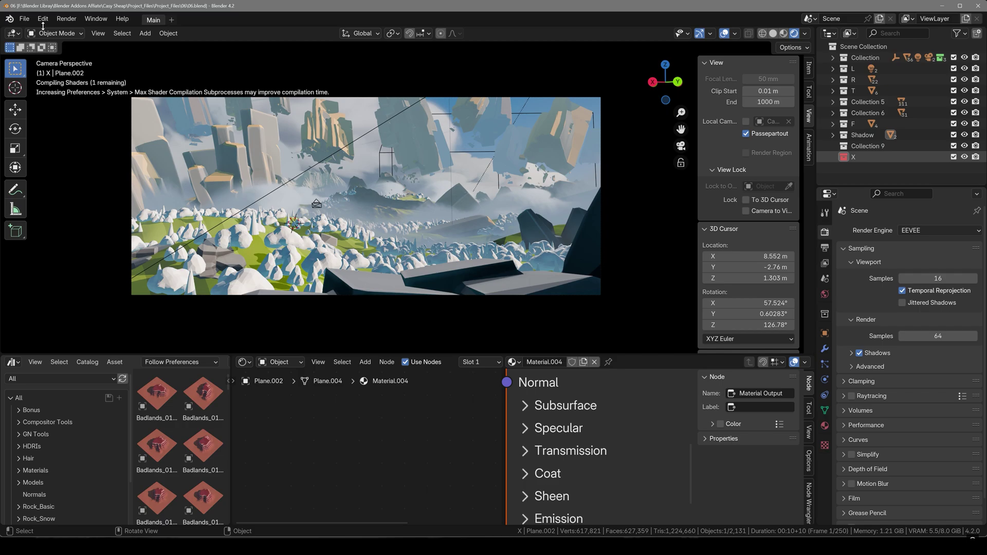
Step: Examine the layout of the rock and cloud landscape from outside the camera, and return to the camera's shot
middle_click_drag(302, 243, 425, 163)
scroll(425, 163, "down", 6)
scroll(371, 191, "up", 9)
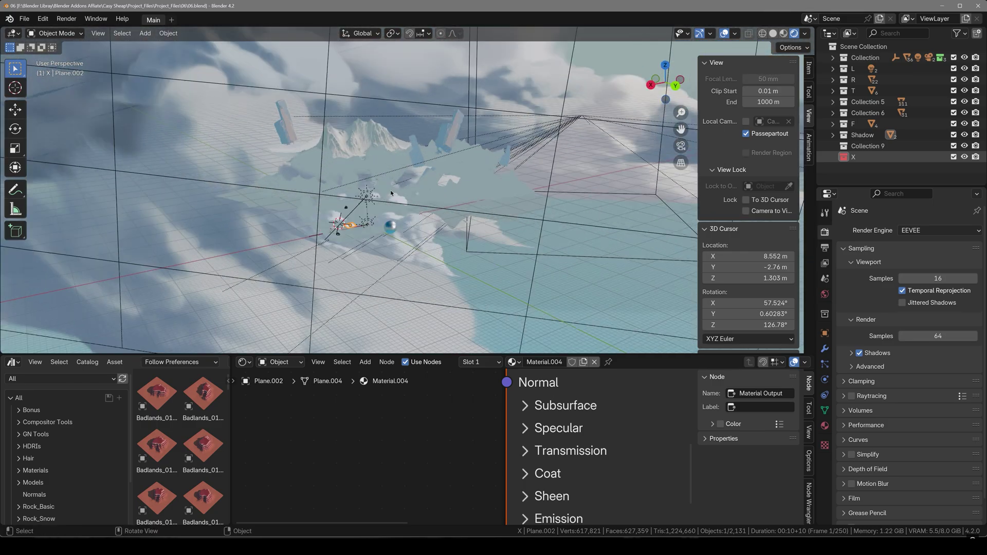
scroll(372, 190, "down", 15)
scroll(371, 190, "up", 8)
key("KP_0")
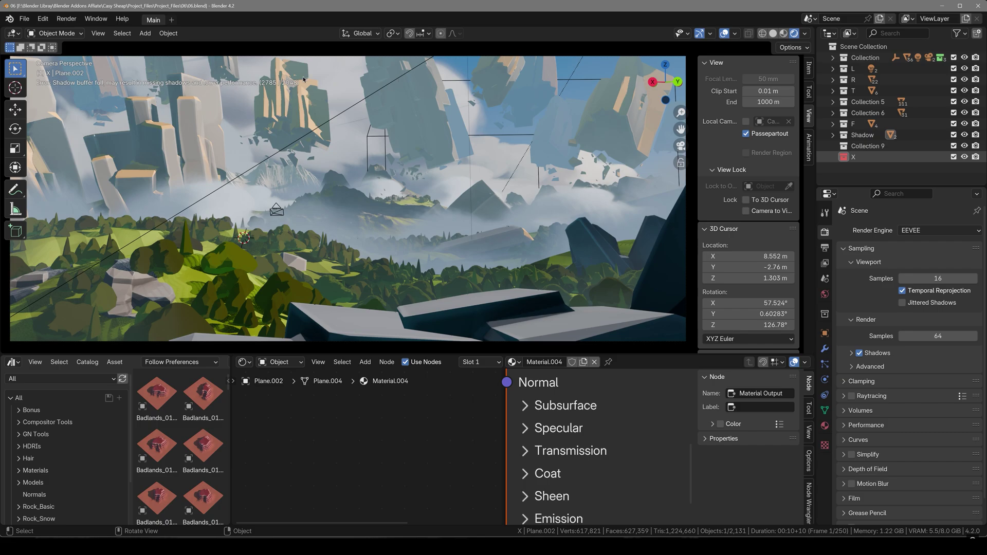
Step: Switch the render engine from EEVEE to Cycles and check the landscape through the camera
middle_click_drag(498, 159, 486, 175)
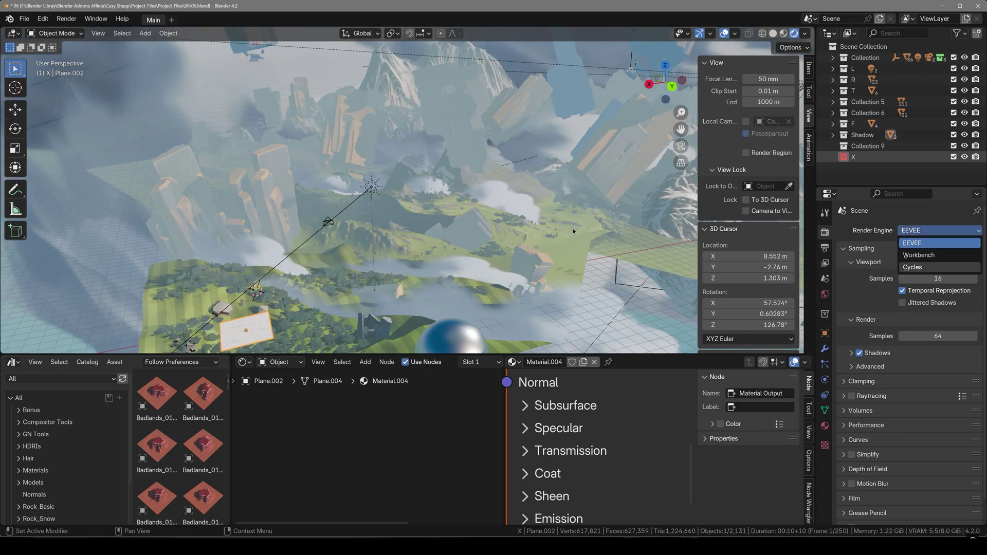
key("Return")
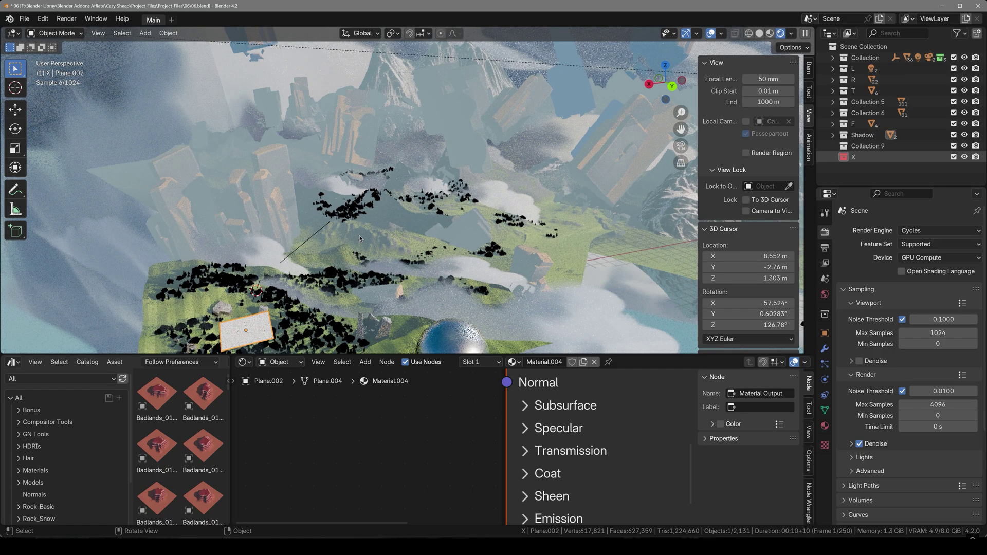
middle_click_drag(359, 239, 417, 181)
scroll(384, 205, "up", 6)
key("KP_0")
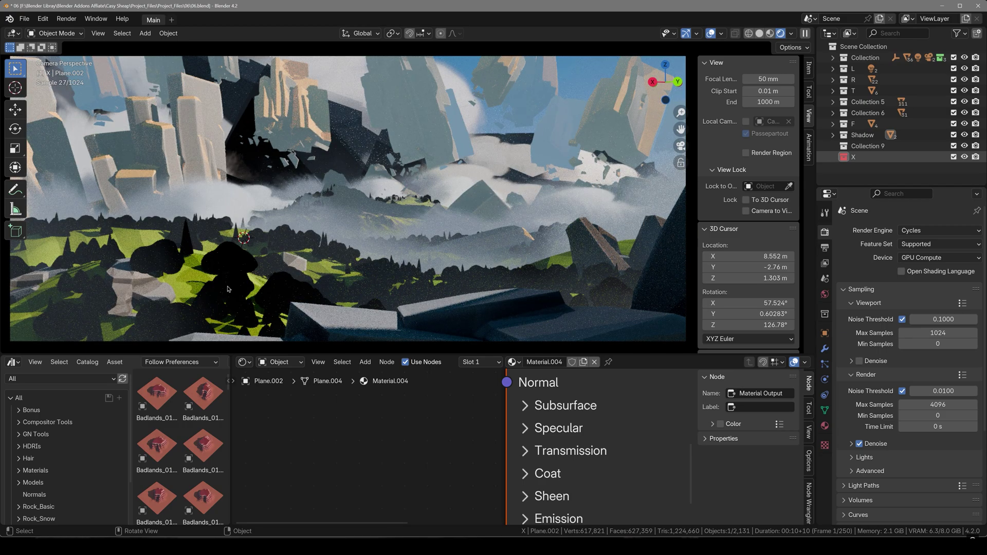
Step: Set the Cycles light path max bounces to 8 for Volume and 14 for Transparent, and inspect the clouds and trees up close
middle_click_drag(873, 398, 885, 270)
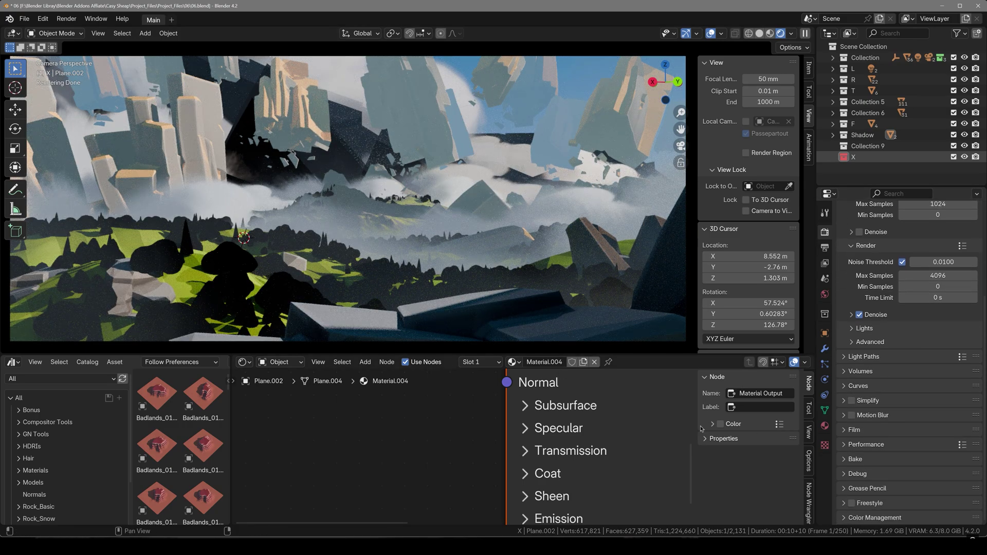
scroll(520, 433, "down", 5)
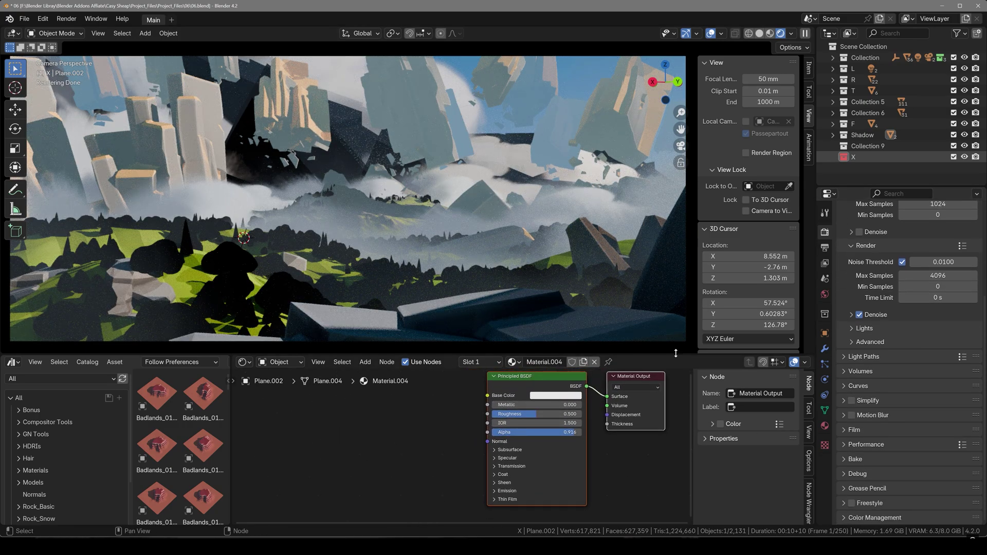
left_click(851, 358)
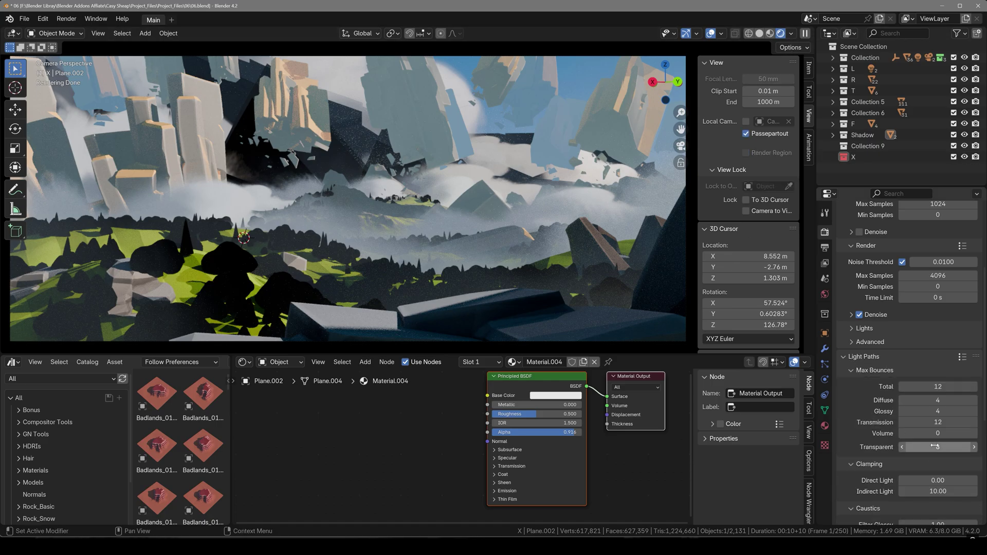
triple_click(973, 435)
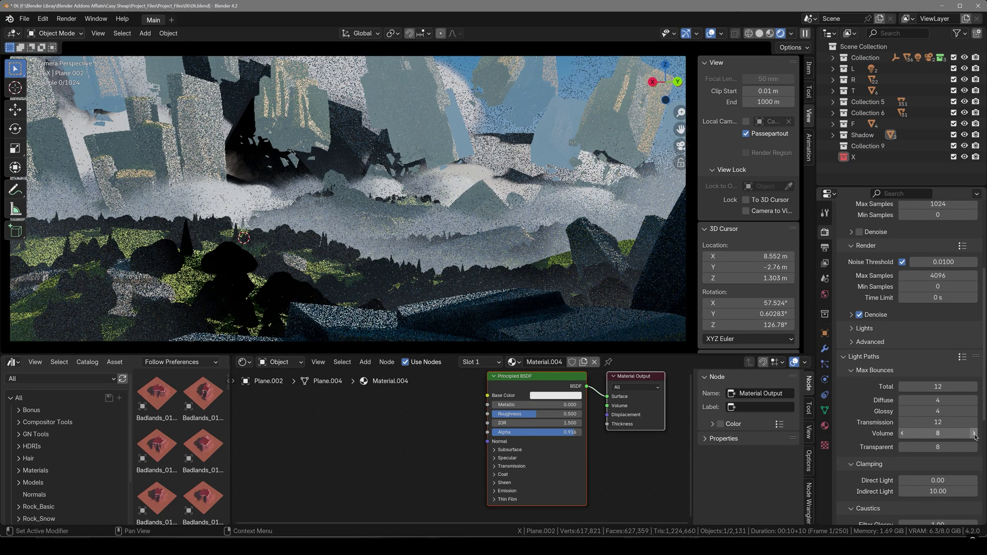
left_click_drag(942, 445, 971, 445)
middle_click_drag(452, 201, 385, 227)
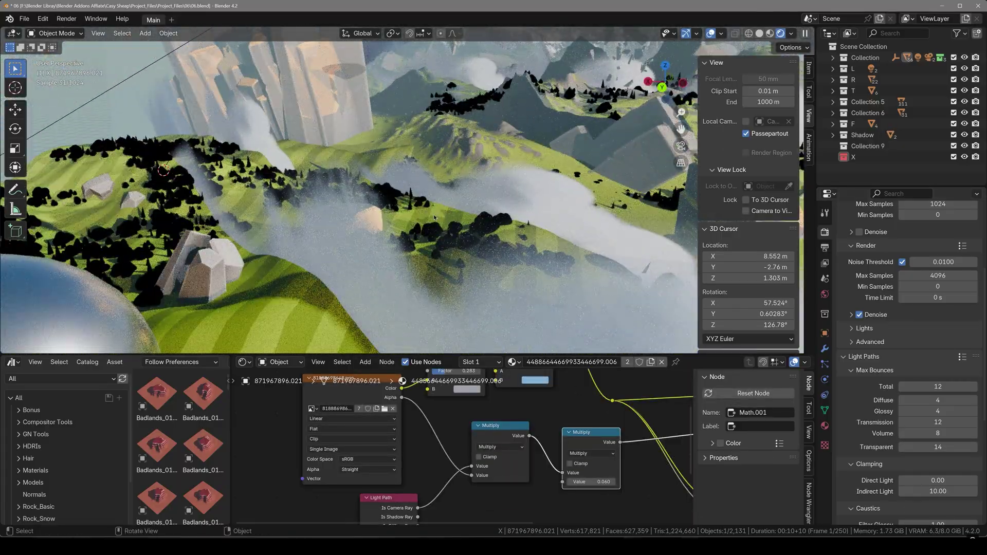
middle_click_drag(385, 228, 435, 167)
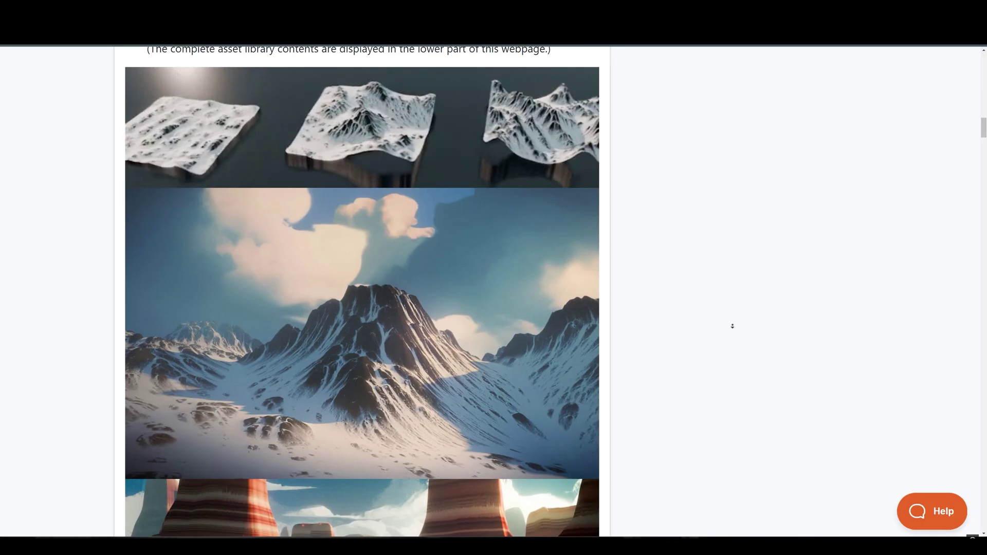
Step: Switch to the browser and review the artwork previews and included project files on the Terra Paint product page
scroll(732, 326, "down", 15)
scroll(739, 391, "down", 20)
scroll(722, 365, "up", 20)
scroll(714, 519, "down", 18)
scroll(717, 499, "down", 3)
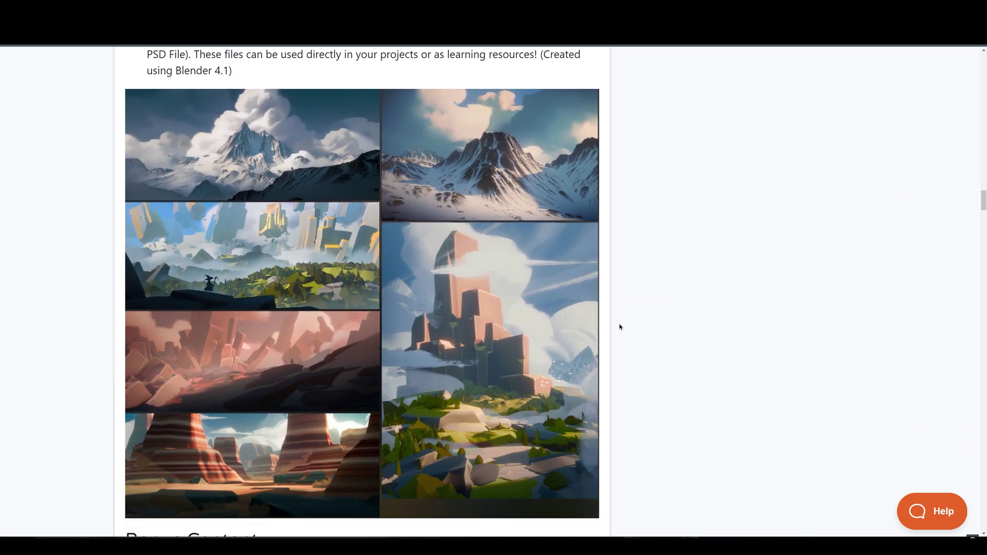
scroll(716, 315, "up", 5)
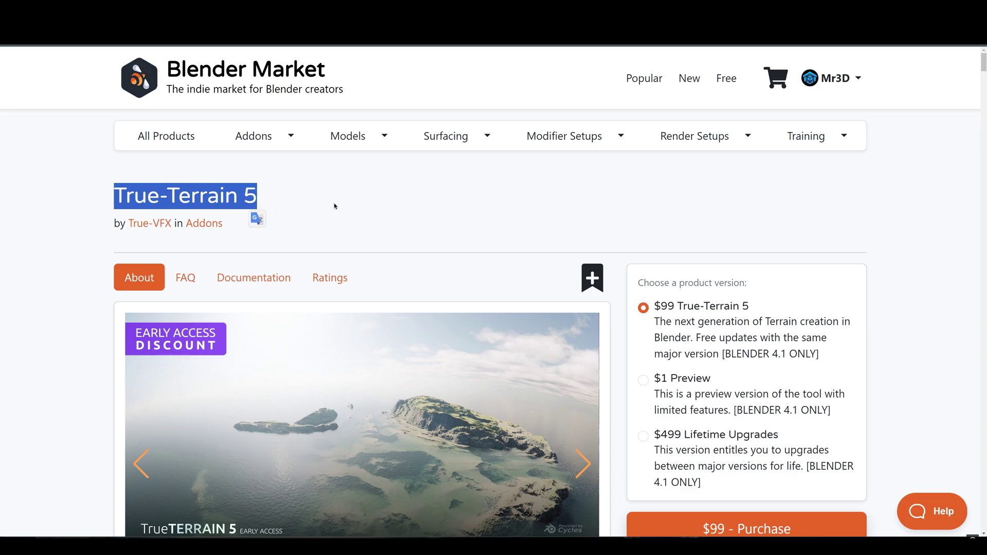
Step: Review the True-Terrain 5 product page on Blender Market, including its preview images, feature overview and product versions
scroll(359, 187, "down", 5)
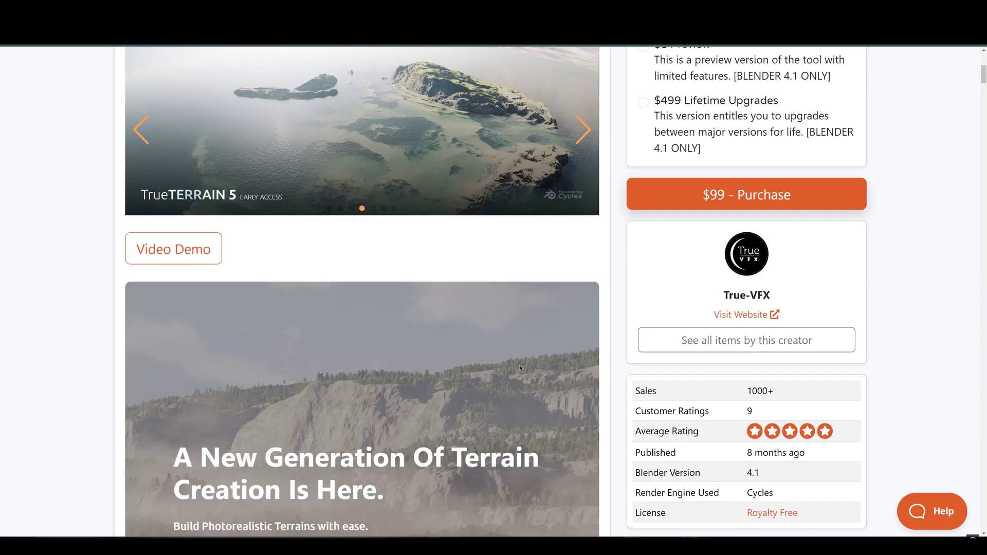
scroll(514, 368, "down", 4)
scroll(535, 360, "down", 15)
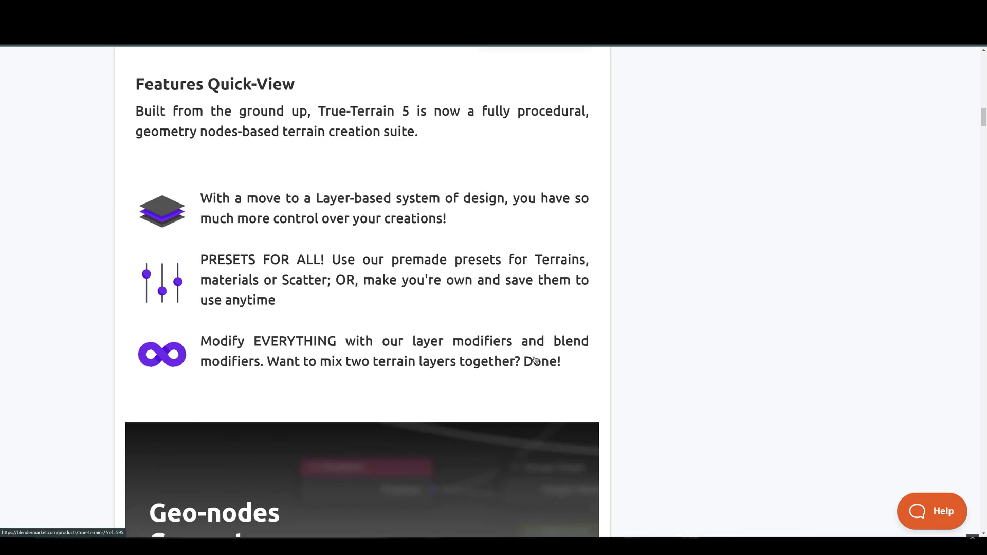
scroll(533, 358, "up", 20)
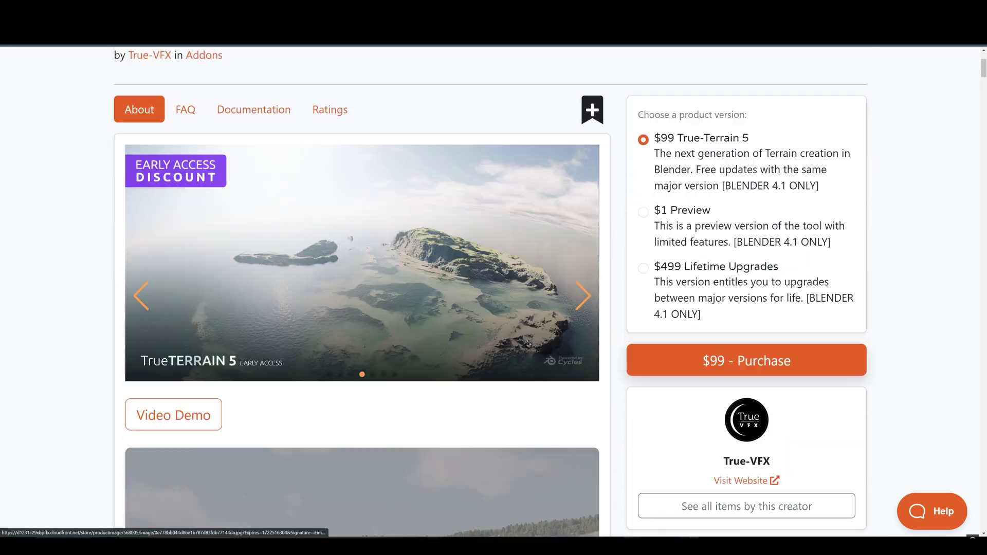
scroll(525, 394, "down", 3)
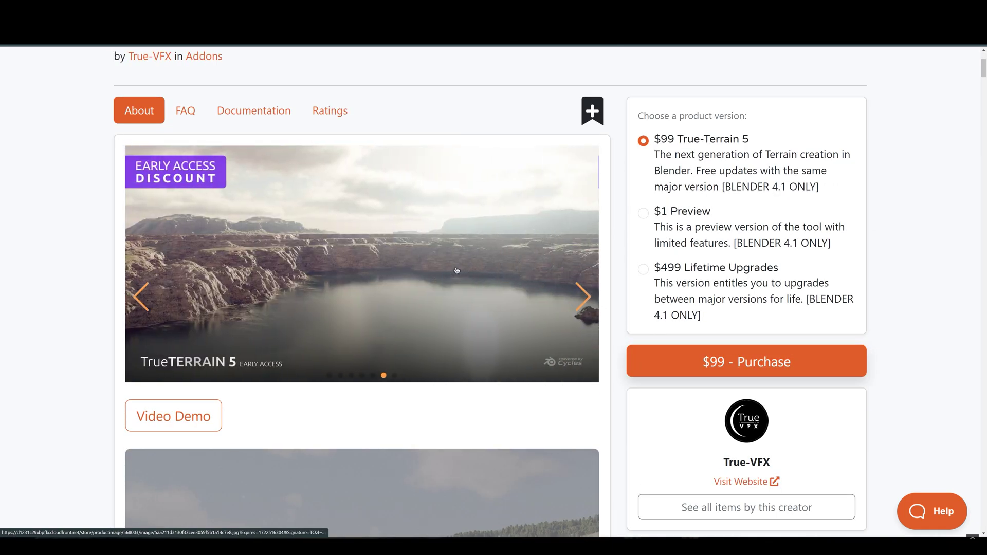
scroll(387, 254, "up", 2)
scroll(387, 255, "up", 2)
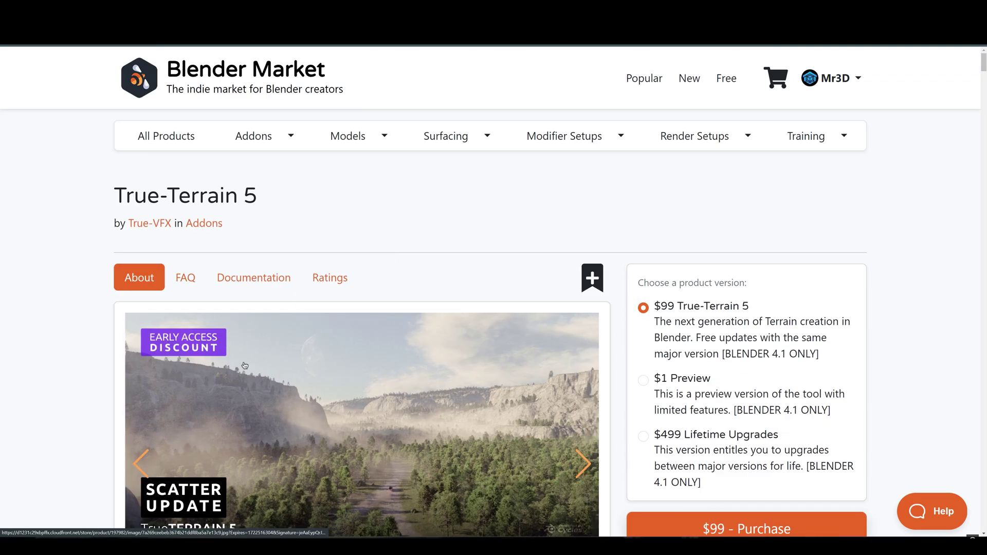
scroll(266, 367, "down", 6)
scroll(356, 400, "up", 6)
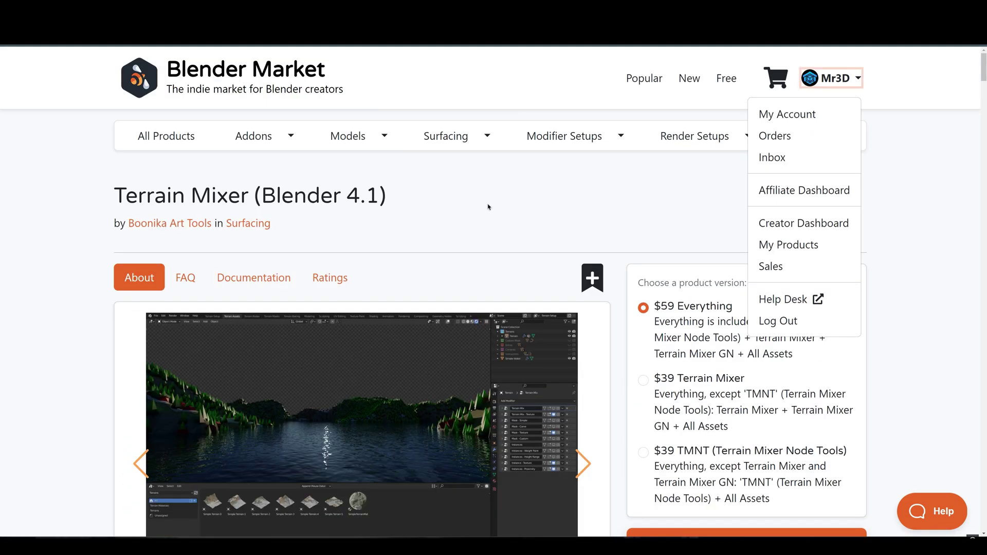
Step: Review the Terrain Mixer (Blender 4.1) product page, including its preview images, description and TMNT surfaces section
scroll(505, 300, "down", 3)
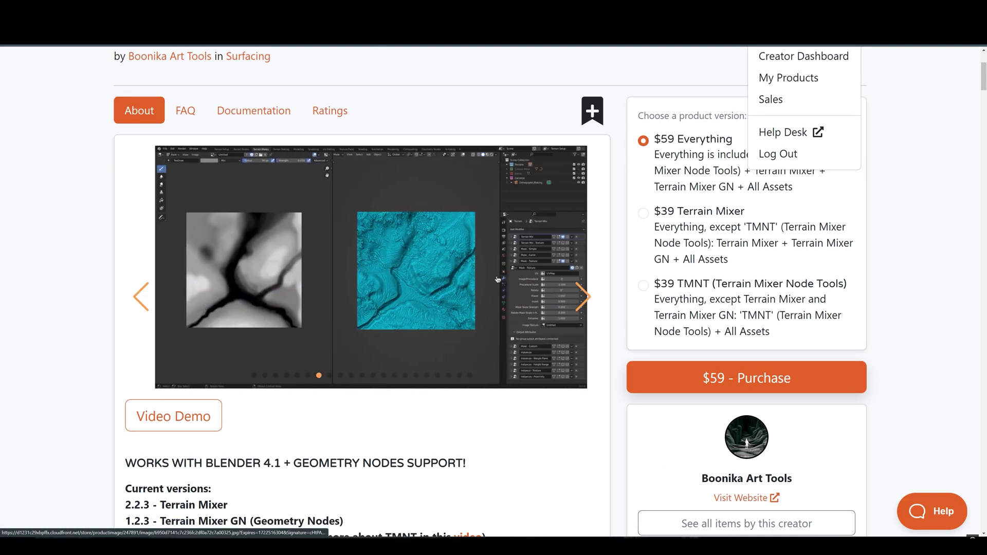
scroll(304, 285, "down", 10)
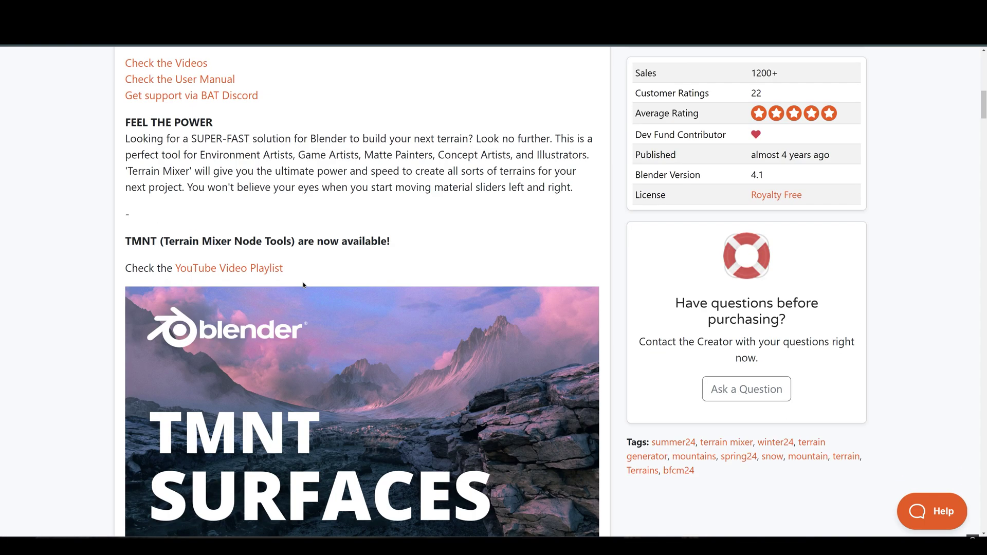
scroll(303, 285, "down", 15)
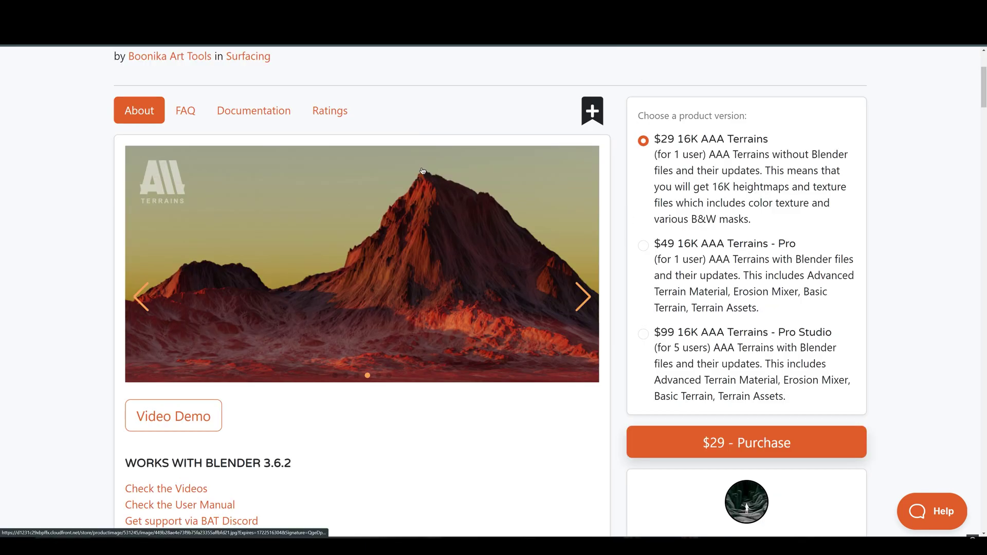
Step: Review the 16K AAA Terrains product page, including its preview images, product description and 16K Heightmaps section
scroll(411, 201, "up", 3)
scroll(429, 301, "down", 3)
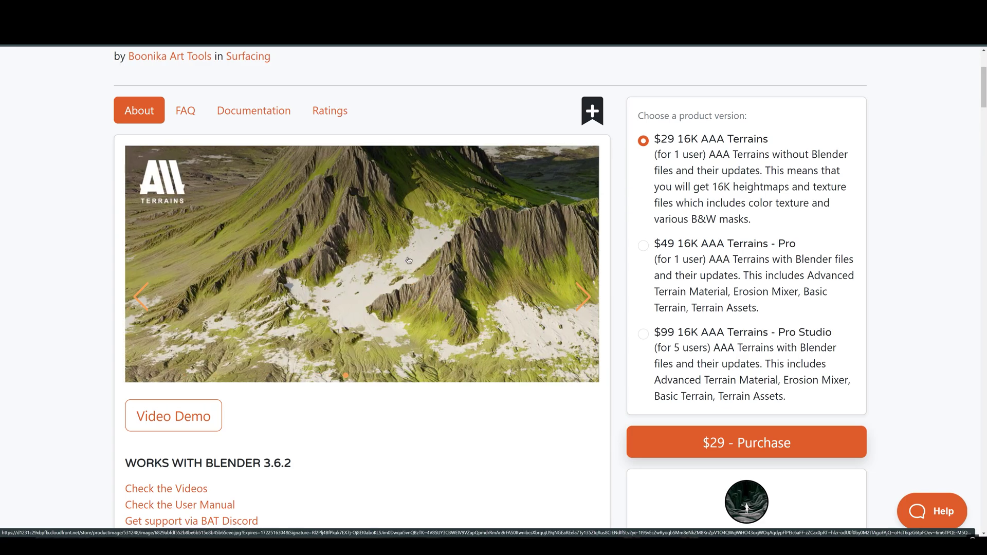
scroll(360, 247, "down", 13)
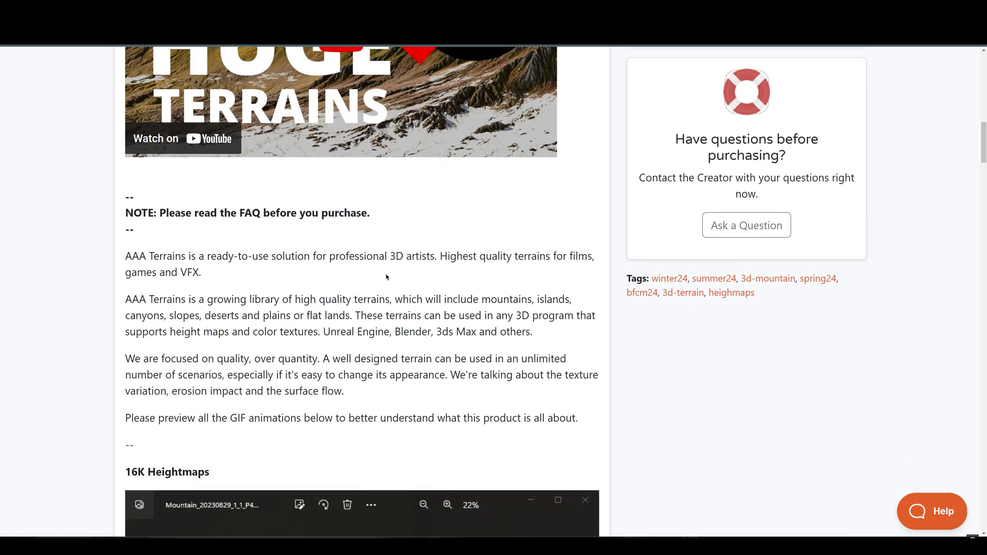
scroll(379, 270, "down", 7)
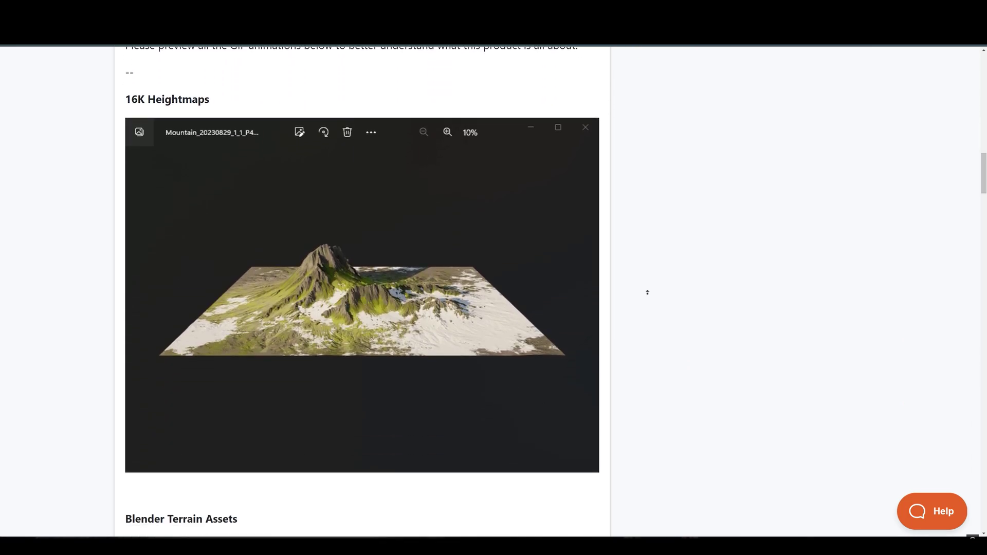